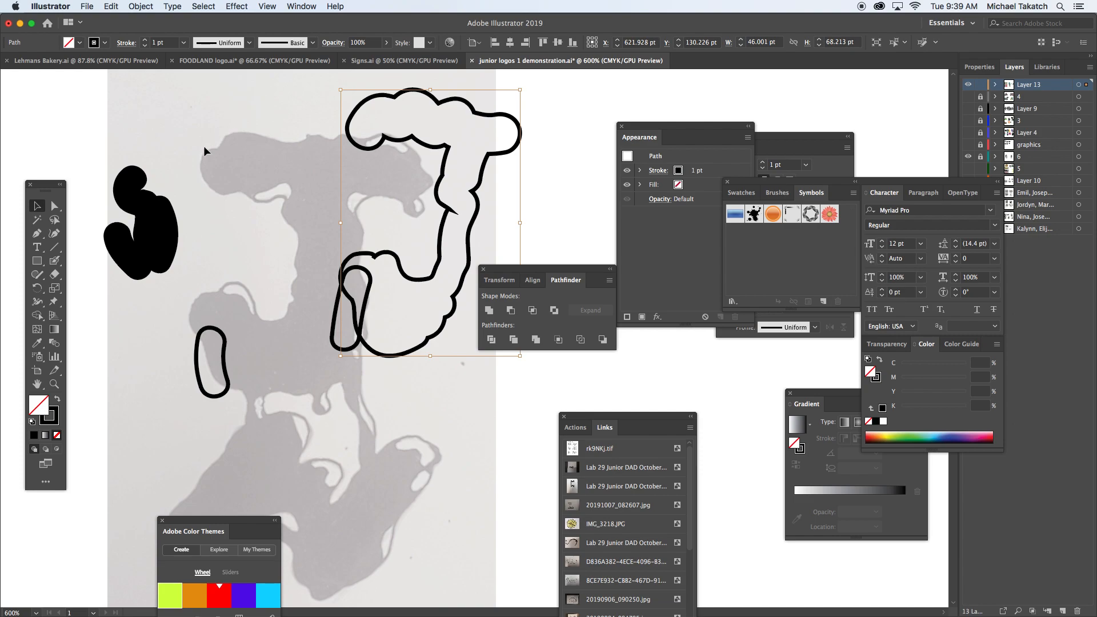
Step: Move the outlined J and the two small outlined capsule shapes off the gray sketch letter
drag(386, 153, 515, 153)
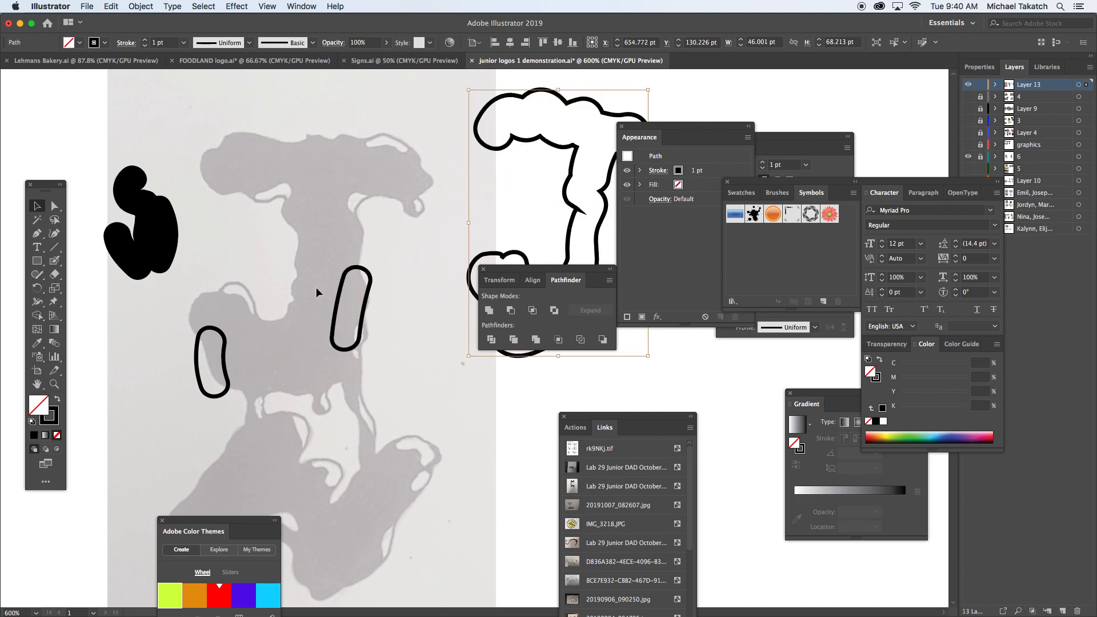
drag(339, 310, 394, 357)
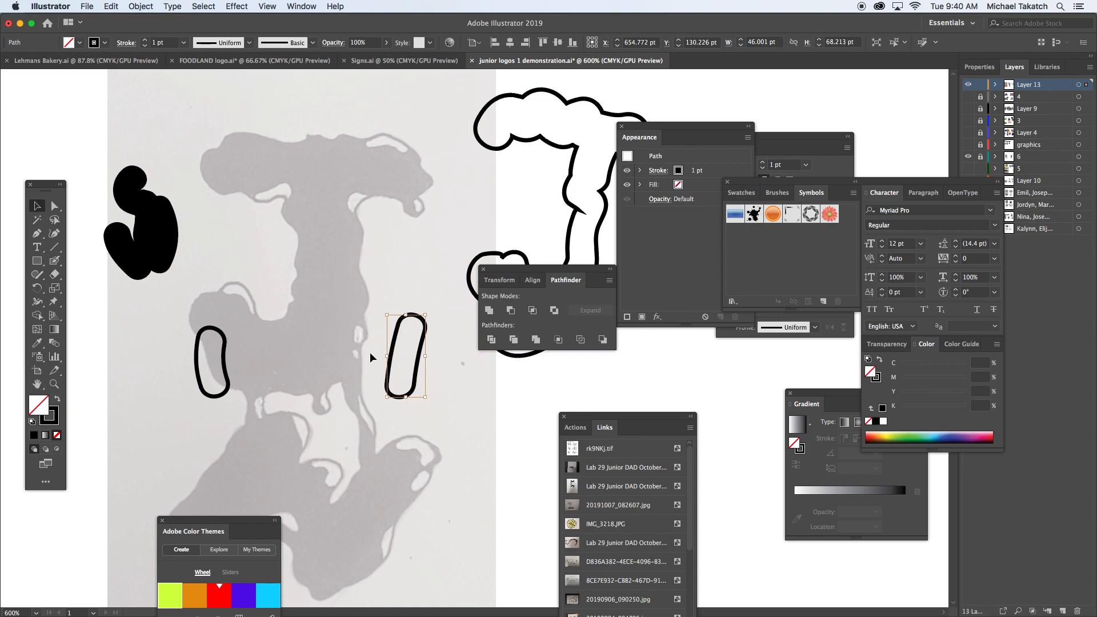
drag(222, 335, 168, 320)
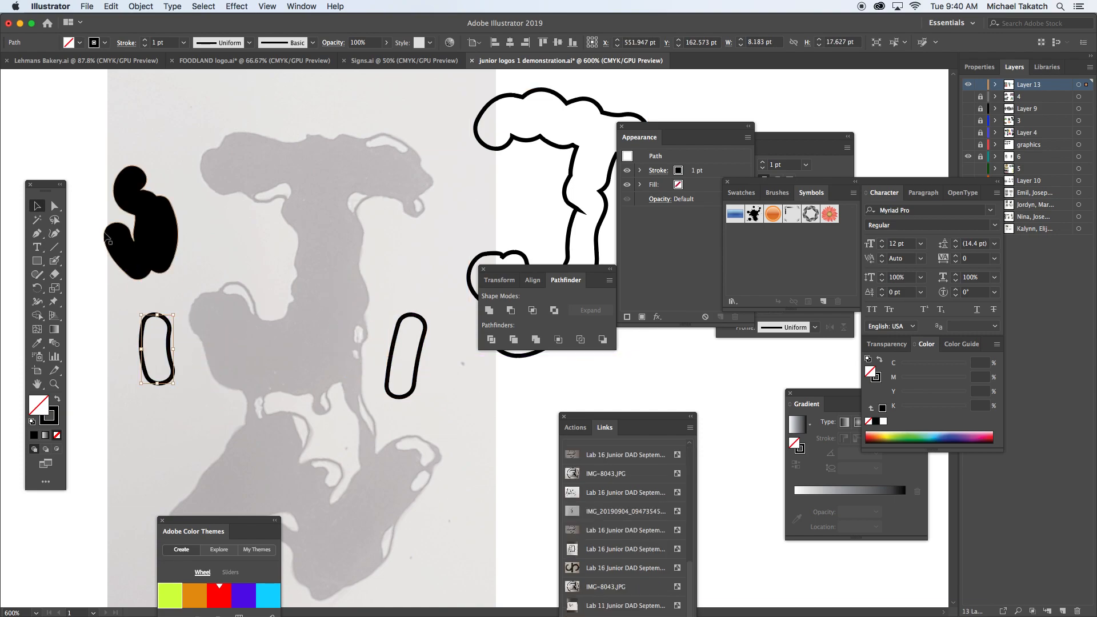
Step: Examine the complete list of available tools and the Basic and Advanced toolbar options
drag(50, 183, 73, 131)
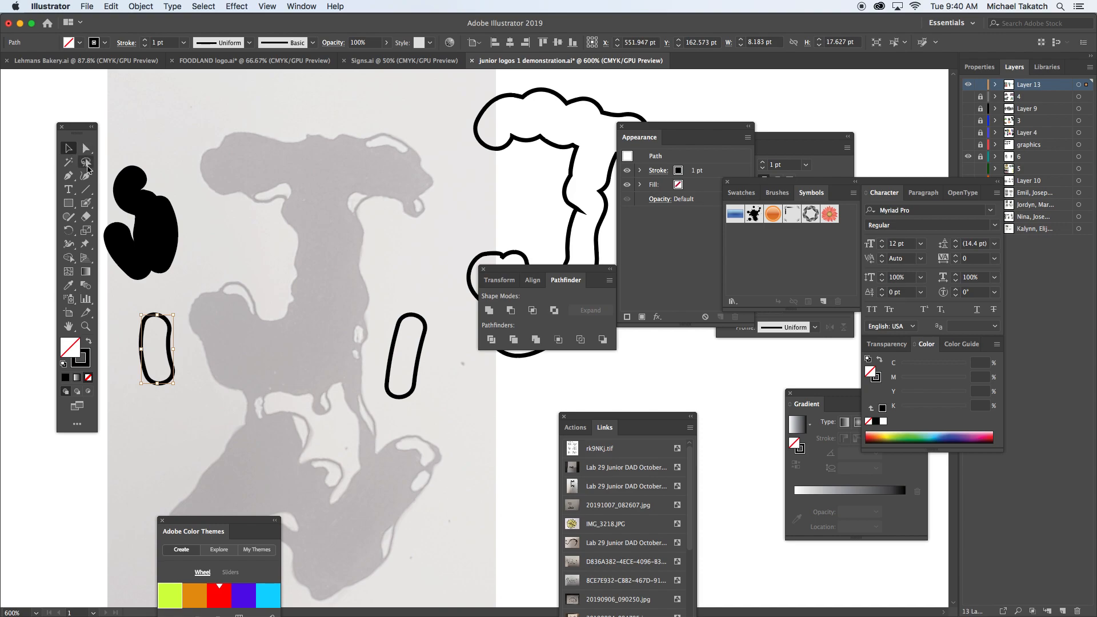
click(78, 426)
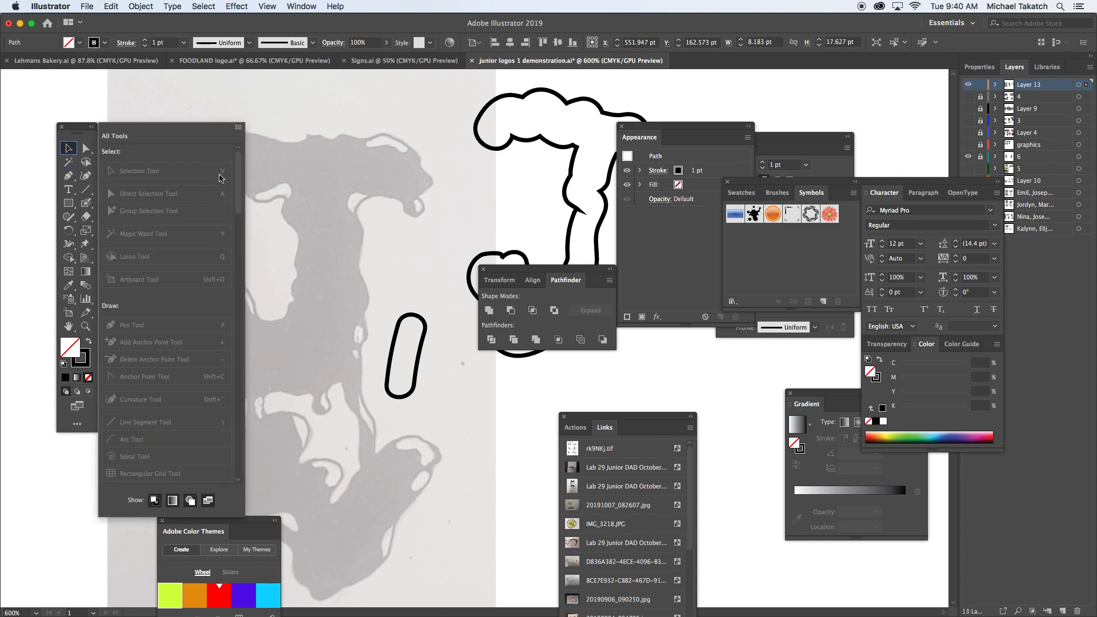
scroll(226, 172, down, 5)
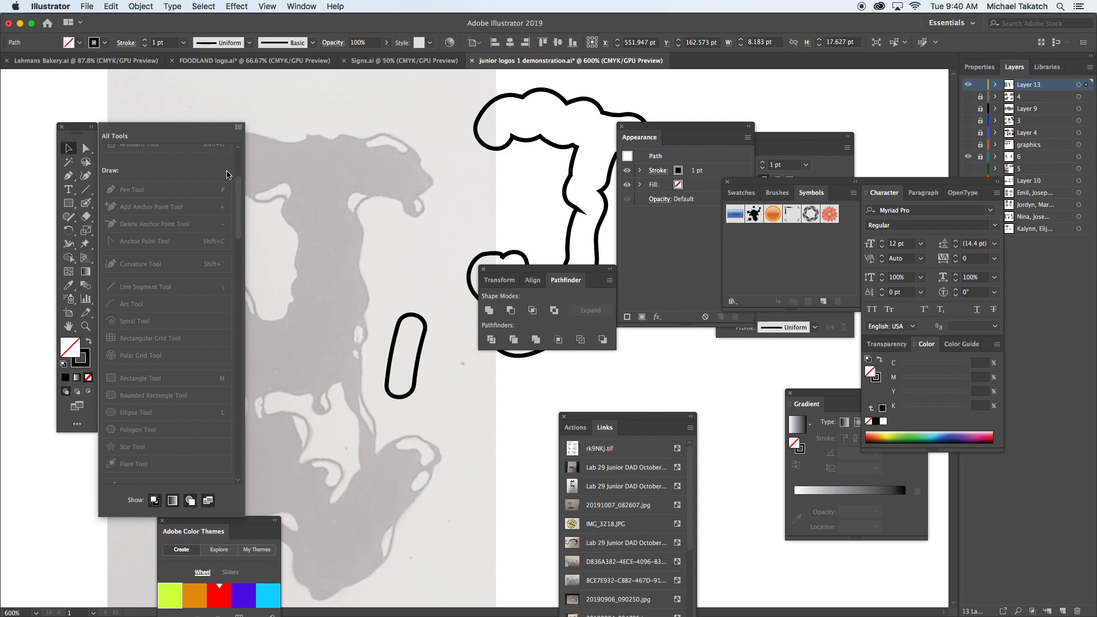
scroll(227, 174, down, 12)
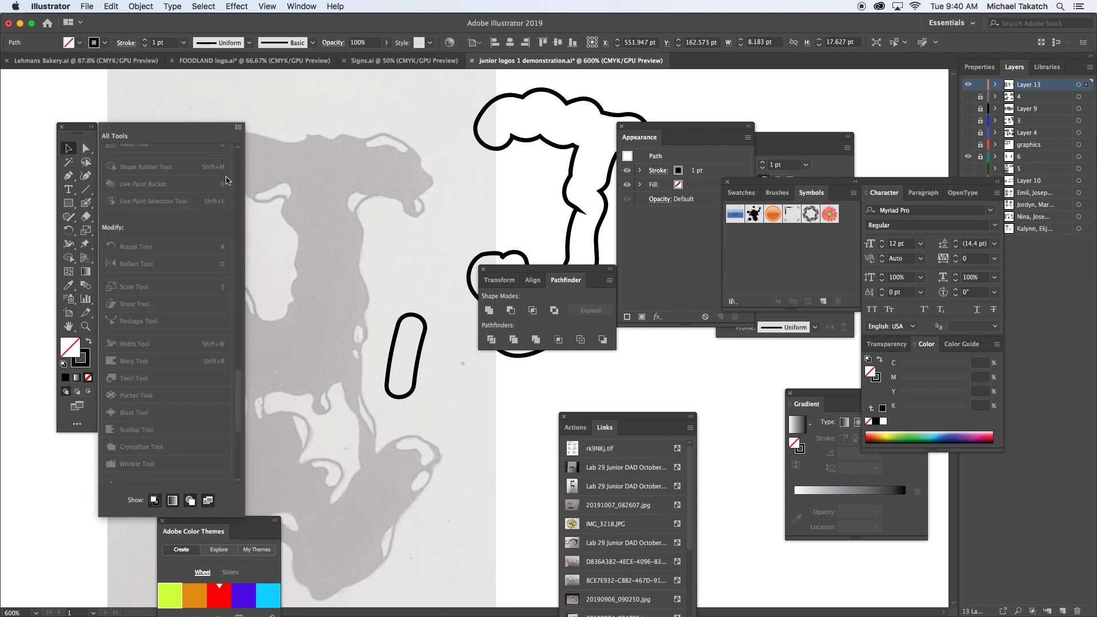
scroll(227, 180, up, 15)
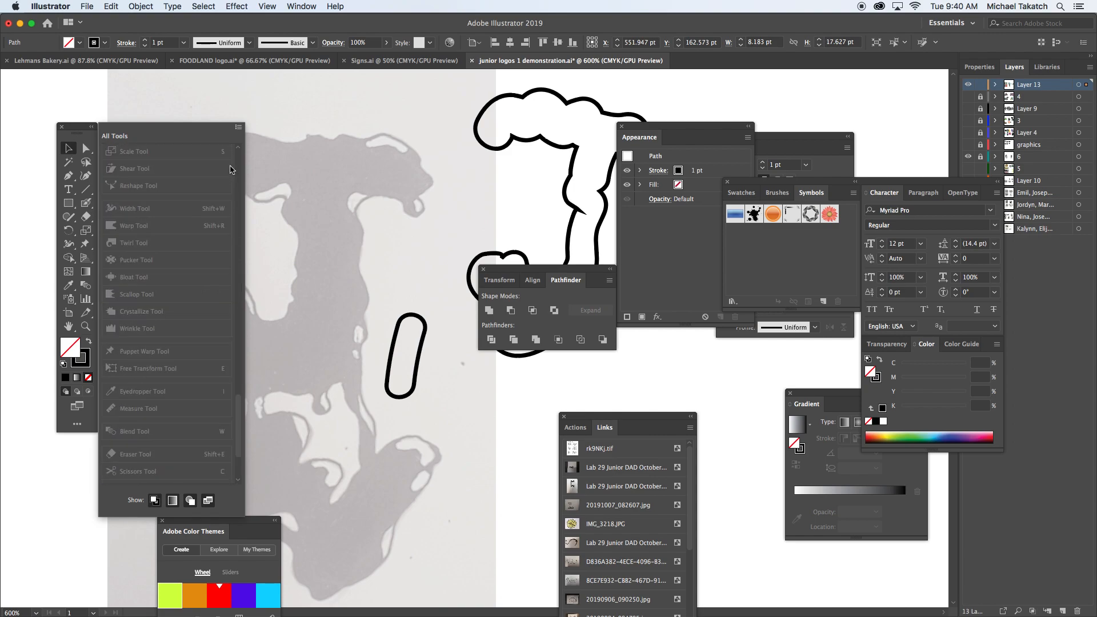
click(238, 128)
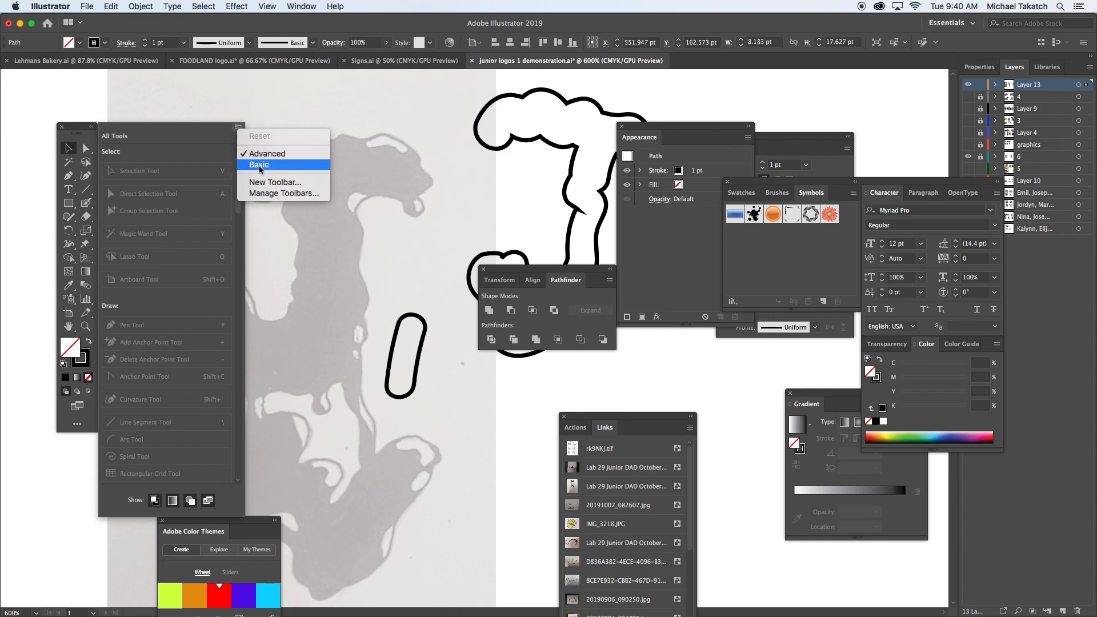
click(161, 104)
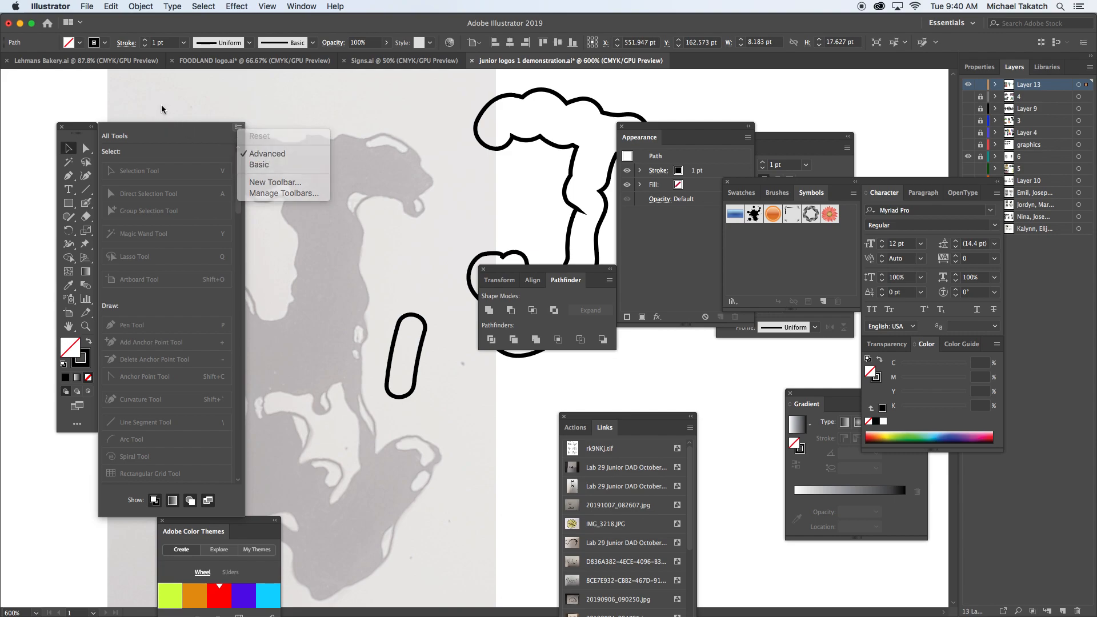
click(85, 128)
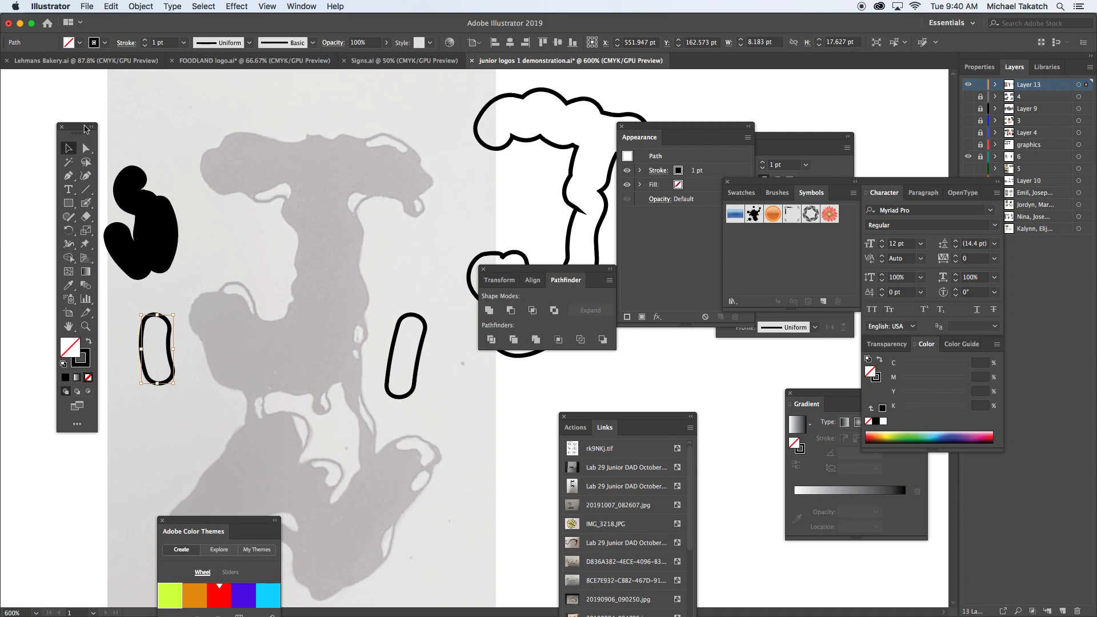
Step: Paint one connected black shape with overlapping loops above the gray letter using the Blob Brush tool
click(88, 205)
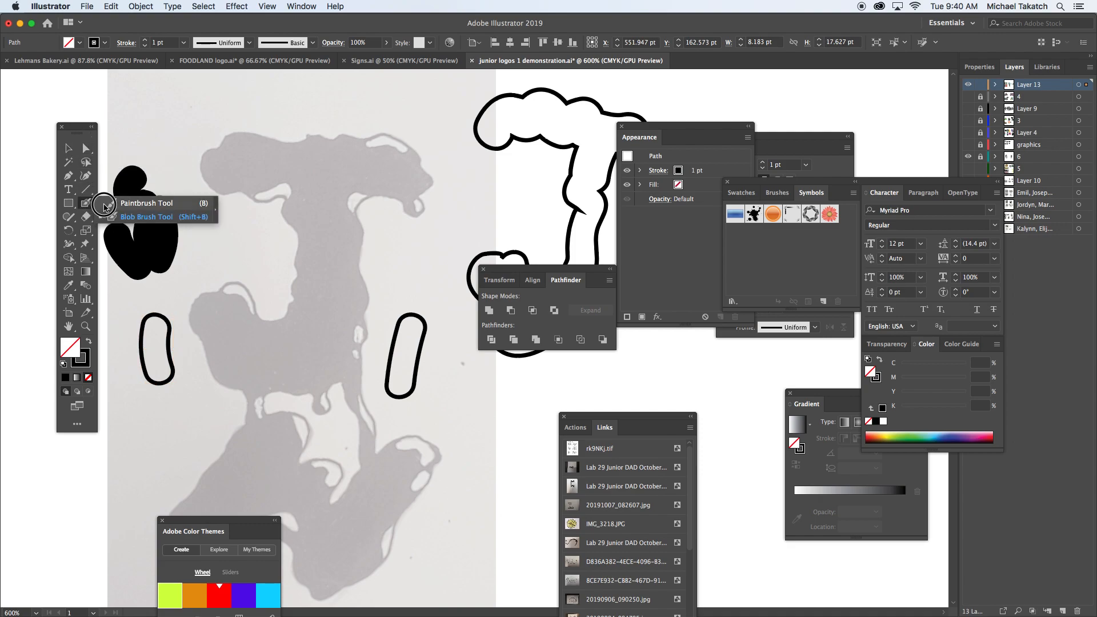
click(136, 205)
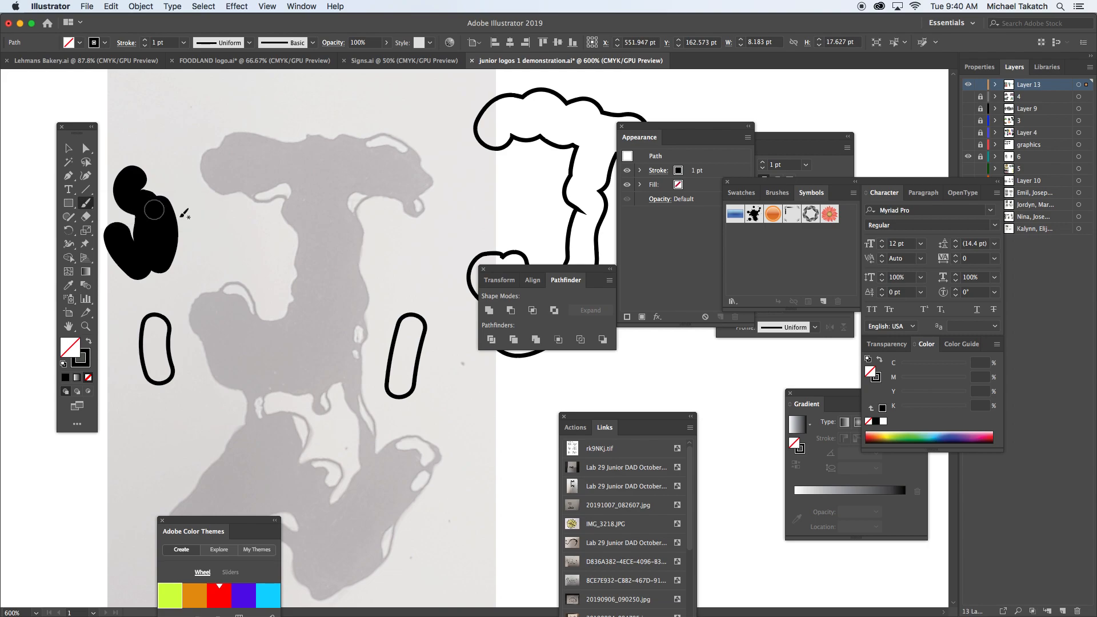
click(85, 206)
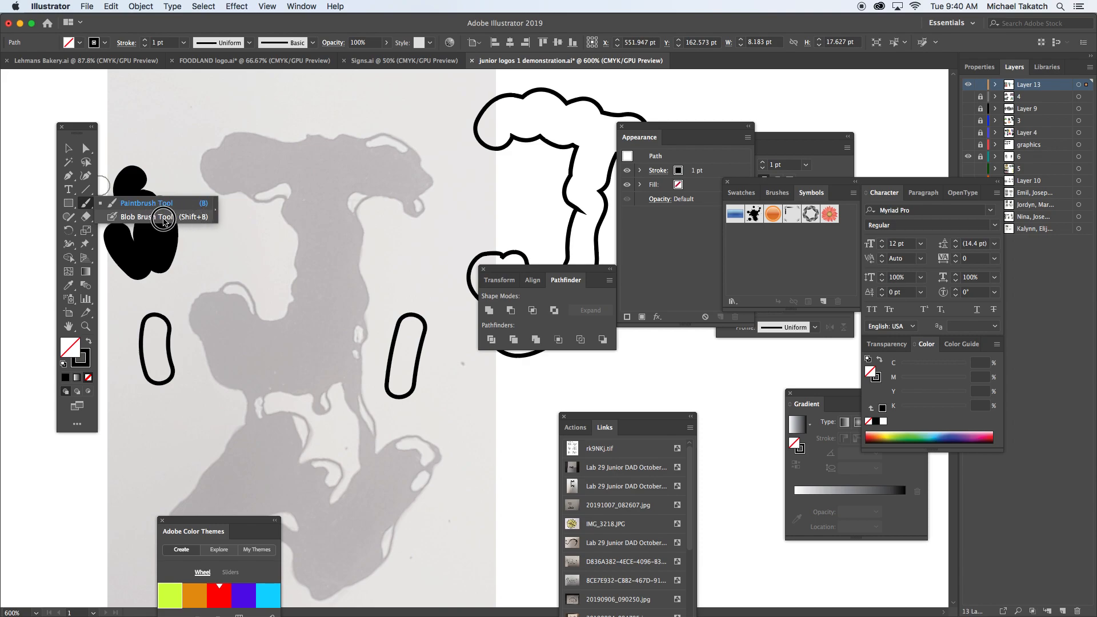
click(164, 221)
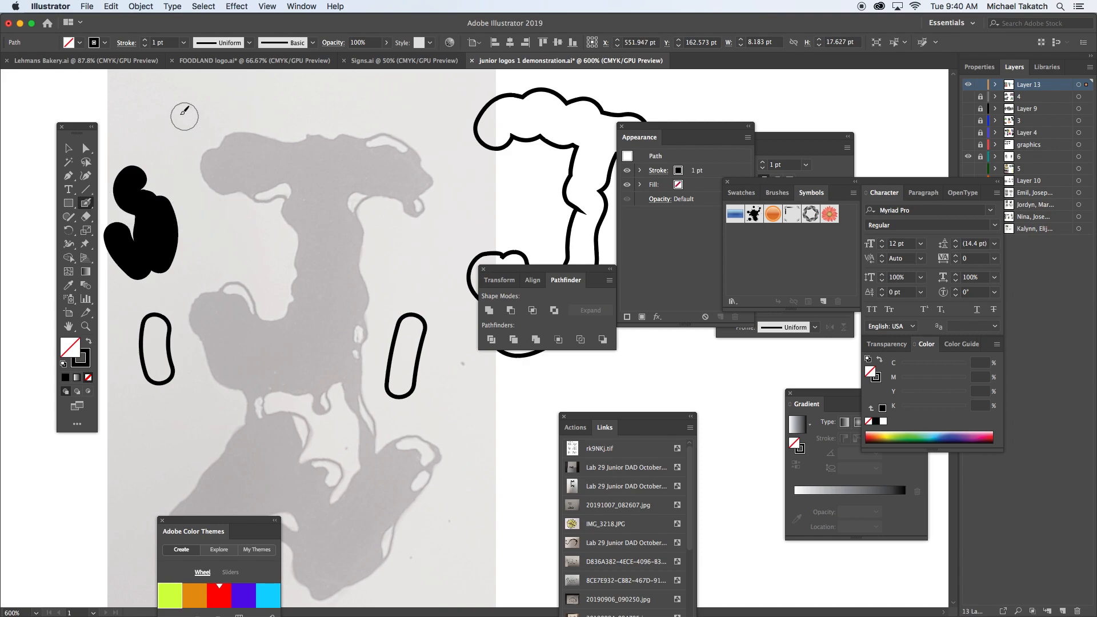
mouse_move(140, 98)
mouse_down()
mouse_move(147, 111)
mouse_move(231, 97)
mouse_move(191, 116)
mouse_move(191, 145)
mouse_up()
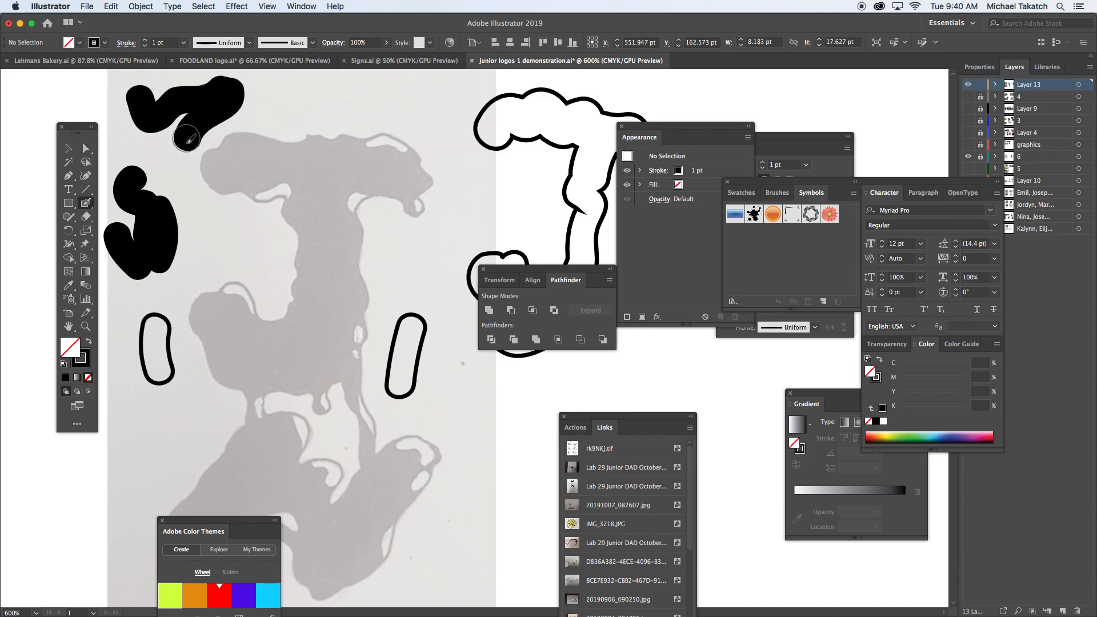
mouse_move(209, 140)
mouse_down()
mouse_move(292, 252)
mouse_move(328, 200)
mouse_move(310, 165)
mouse_move(286, 186)
mouse_move(305, 204)
mouse_move(290, 213)
mouse_move(366, 148)
mouse_move(409, 157)
mouse_move(423, 195)
mouse_move(390, 209)
mouse_move(339, 184)
mouse_up()
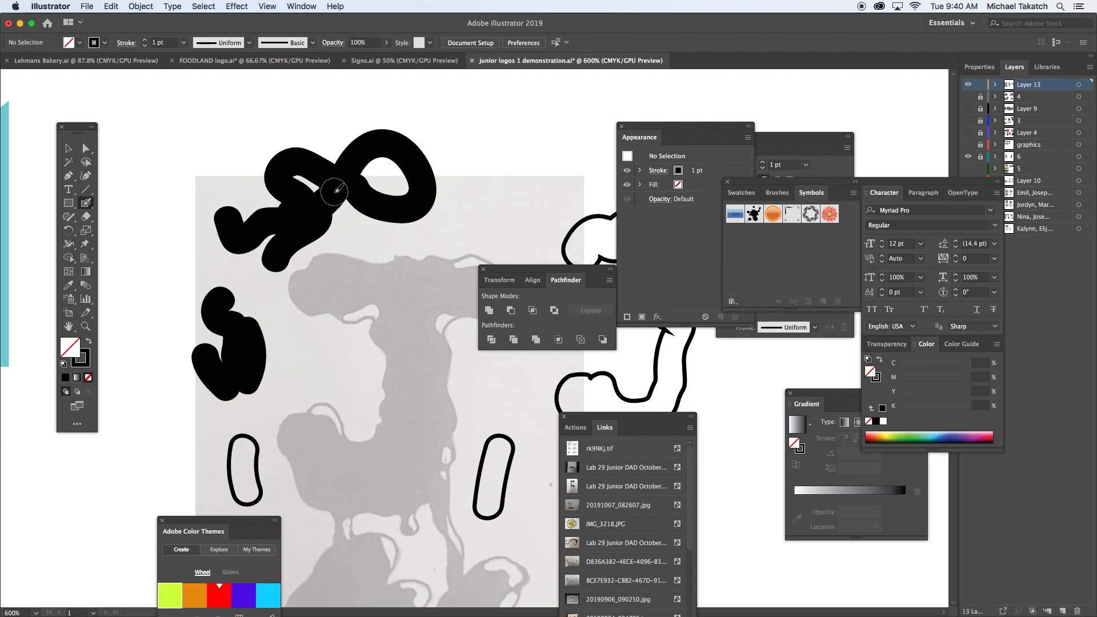
Step: Move the looping painted shape farther left and swap its fill and stroke to make it an outline
key(v)
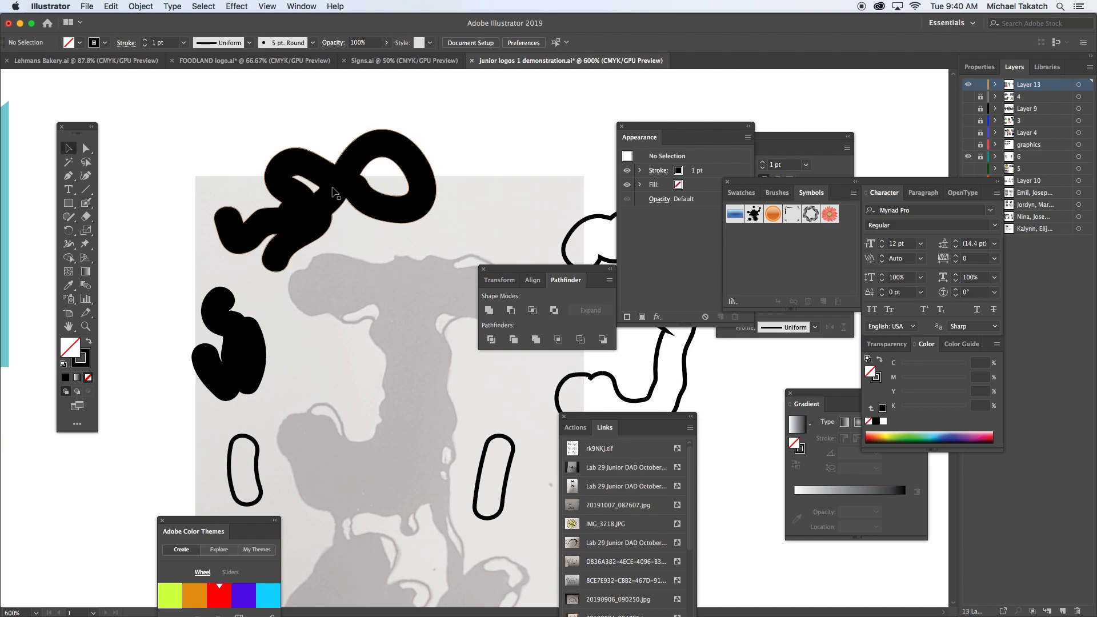
drag(345, 178, 224, 186)
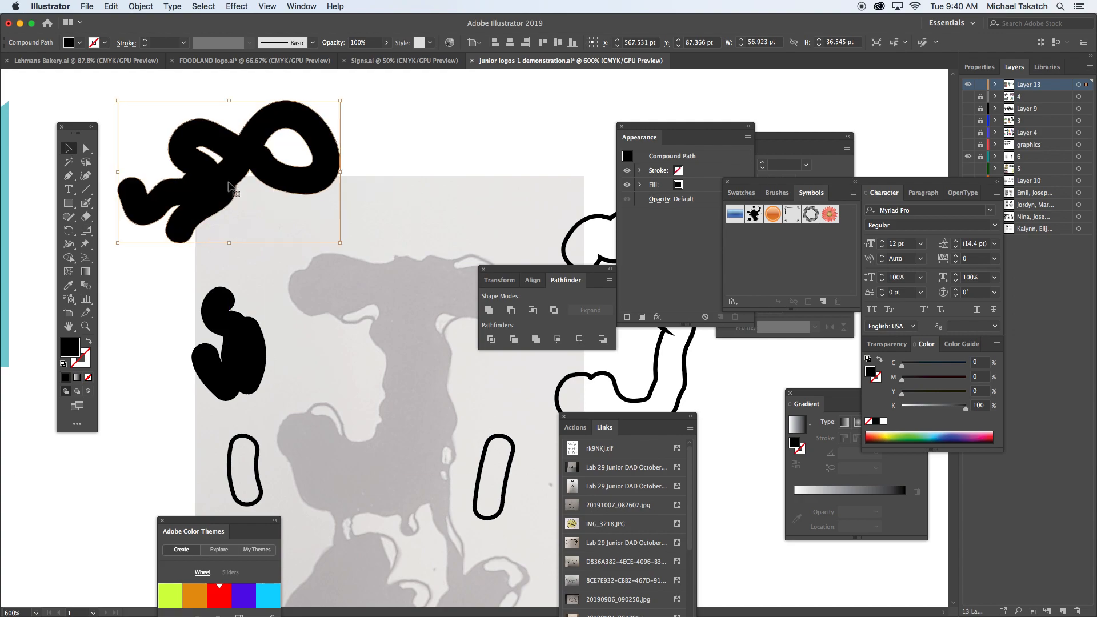
click(89, 342)
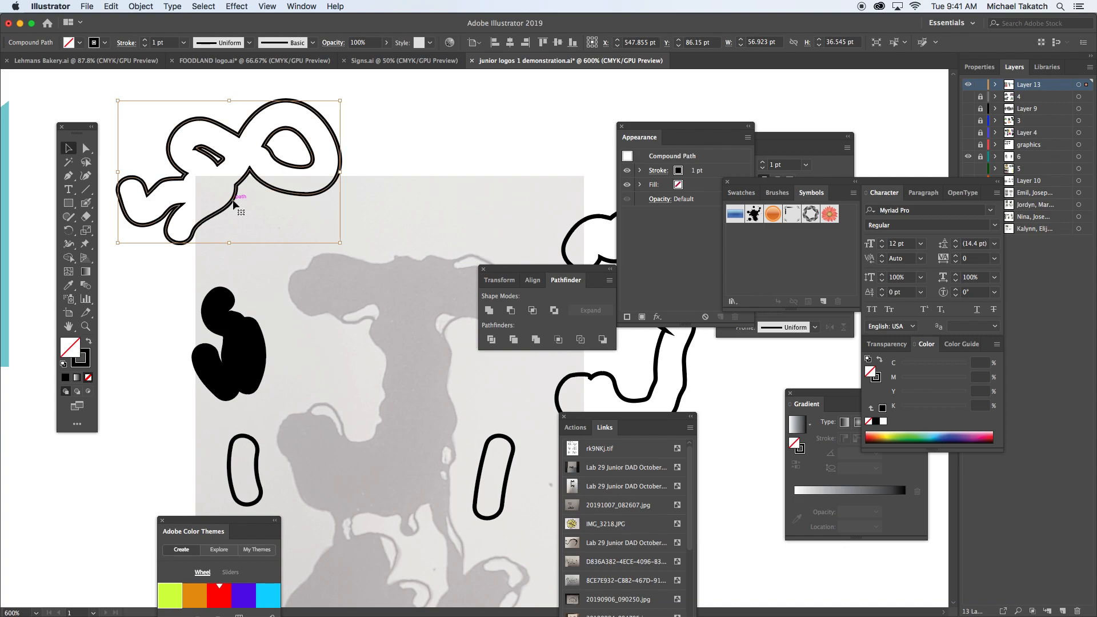
Step: Paint three separate black strokes with the Blob Brush in the empty area above the gray letter
click(86, 204)
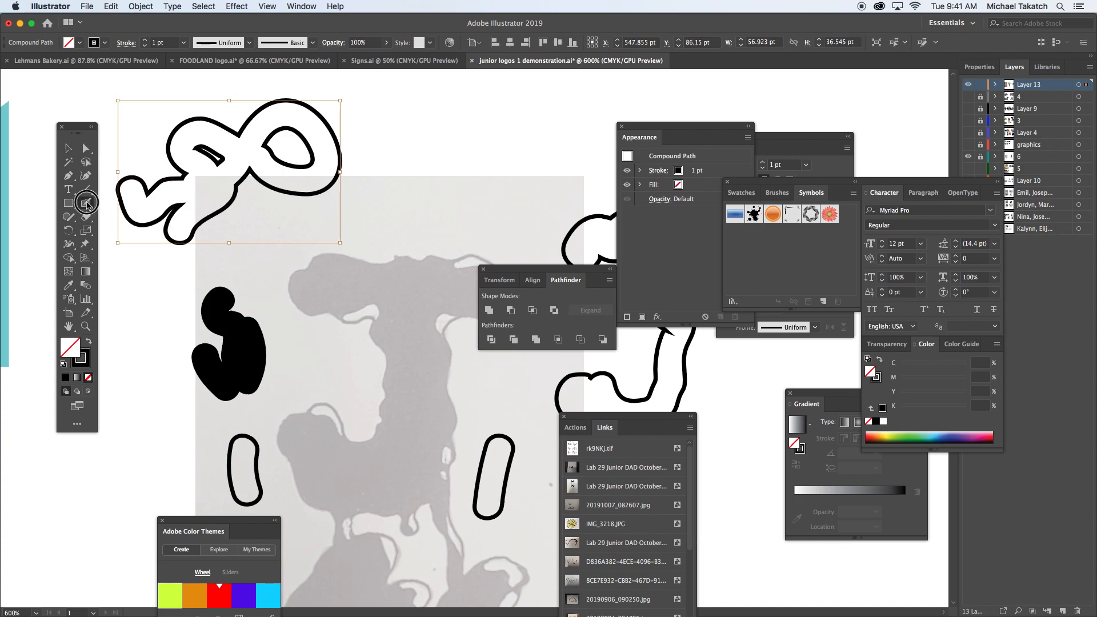
mouse_move(402, 134)
mouse_down()
mouse_move(425, 110)
mouse_move(489, 100)
mouse_up()
scroll(470, 119, right, 2)
scroll(470, 118, up, 1)
scroll(470, 119, right, 3)
scroll(469, 119, up, 1)
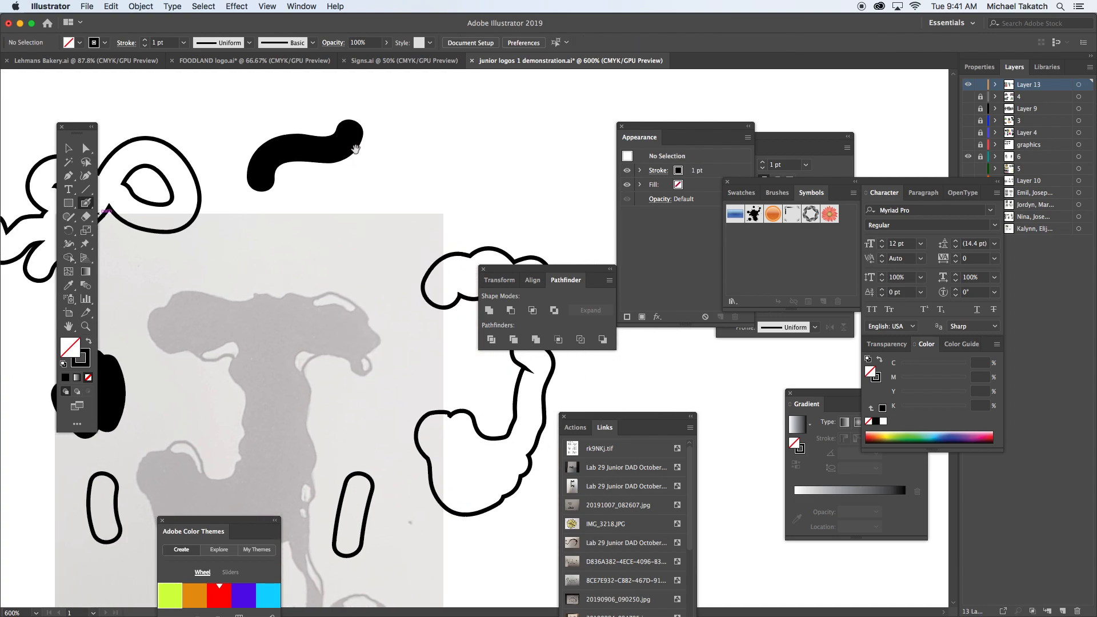
drag(369, 200, 407, 131)
drag(313, 200, 336, 182)
Step: Select the three separate painted strokes together and swap their fill and stroke
key(v)
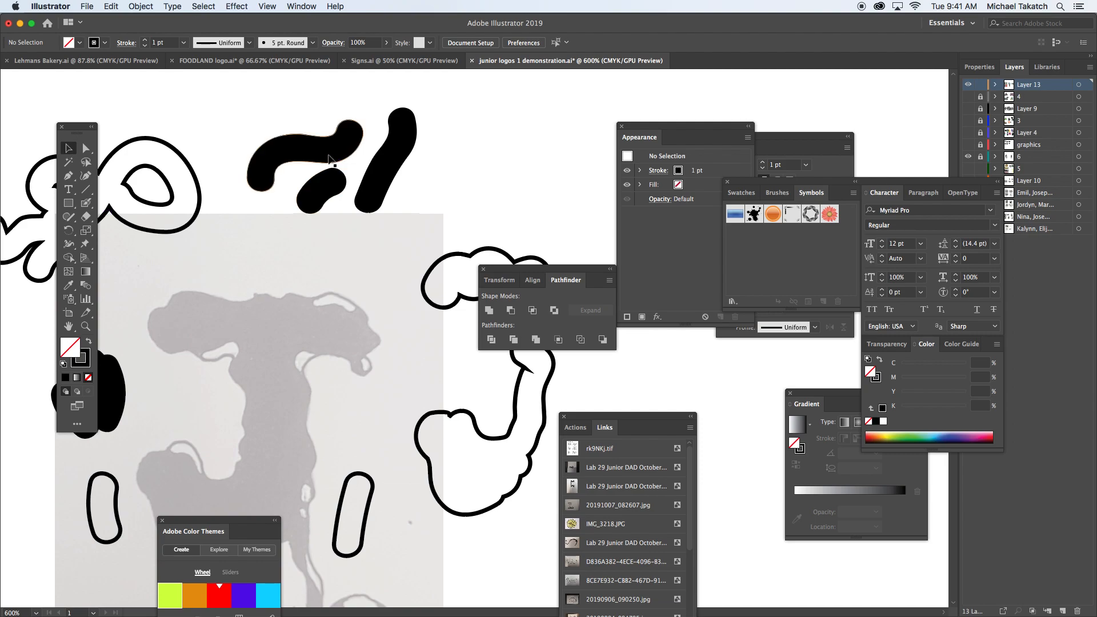
click(332, 183)
click(403, 155)
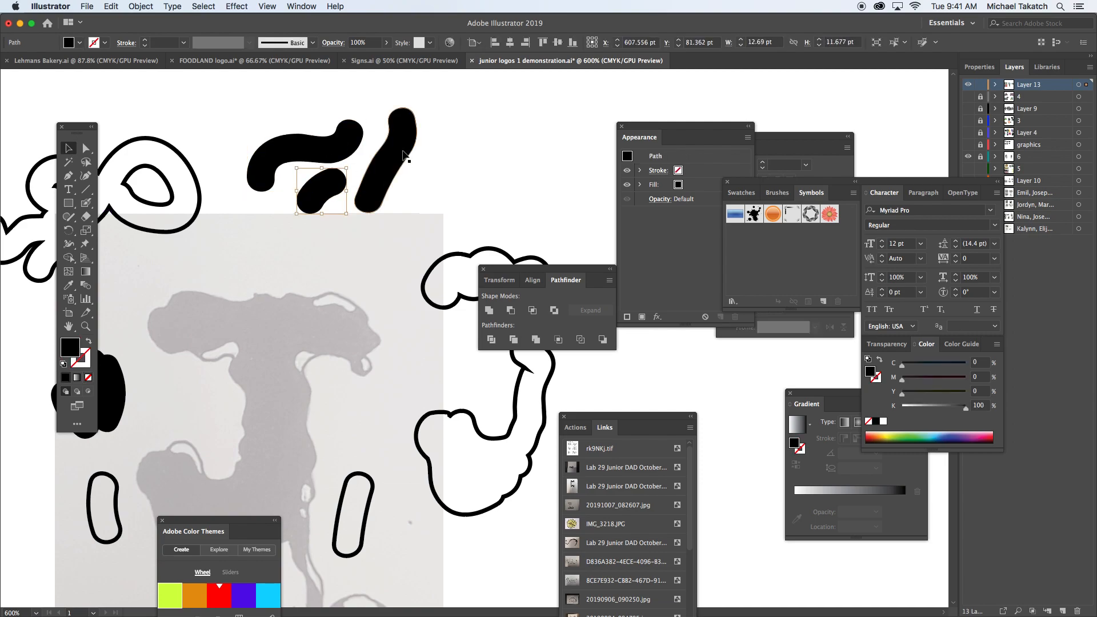
mouse_move(444, 129)
mouse_down()
mouse_move(318, 184)
mouse_move(316, 197)
mouse_up()
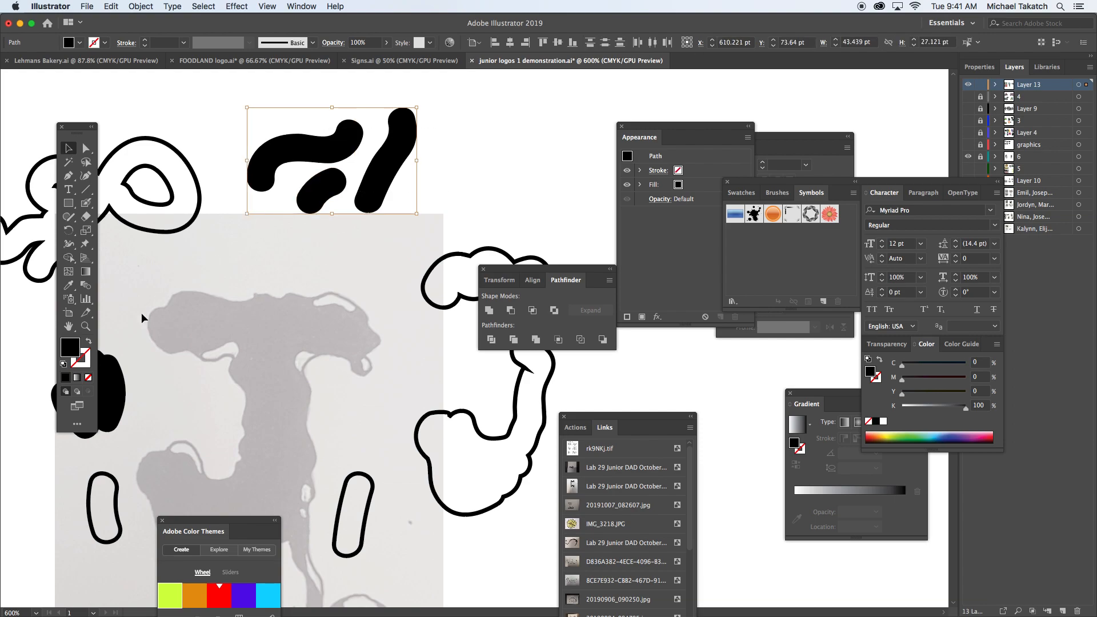
click(89, 342)
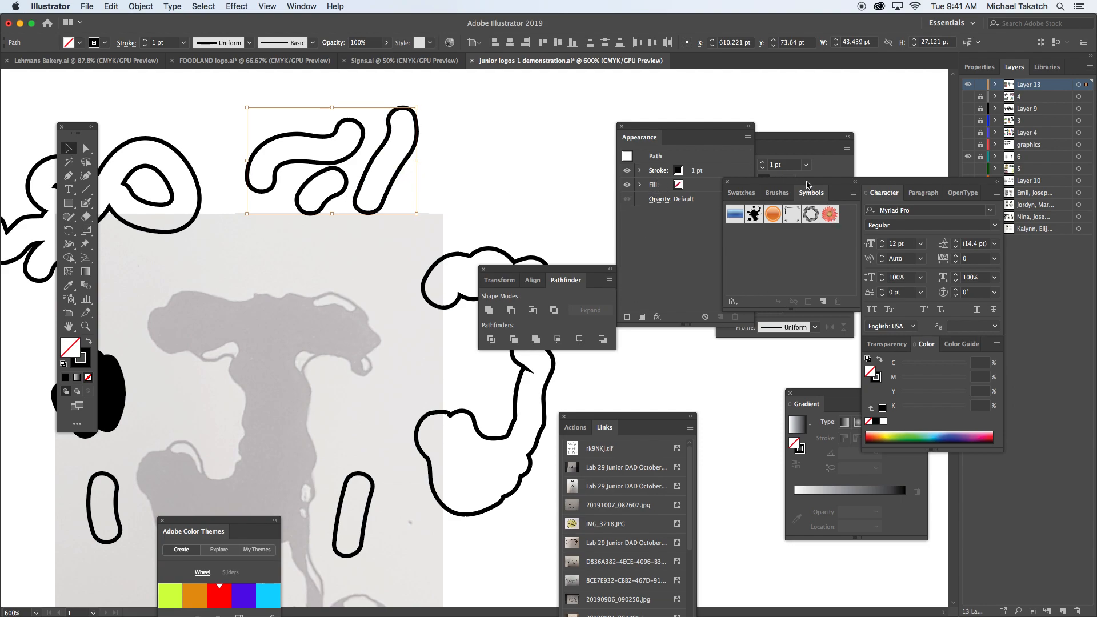
Step: Set the three outlined shapes' stroke weight to 3 pt and align the stroke to the inside
drag(724, 131, 667, 123)
drag(746, 142, 485, 126)
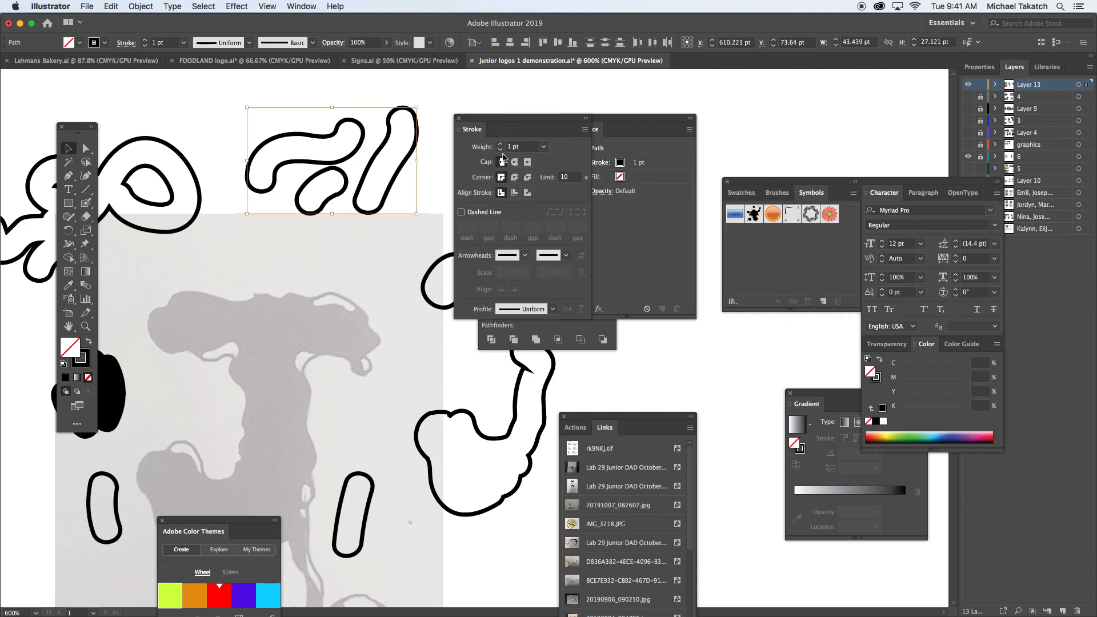
click(501, 145)
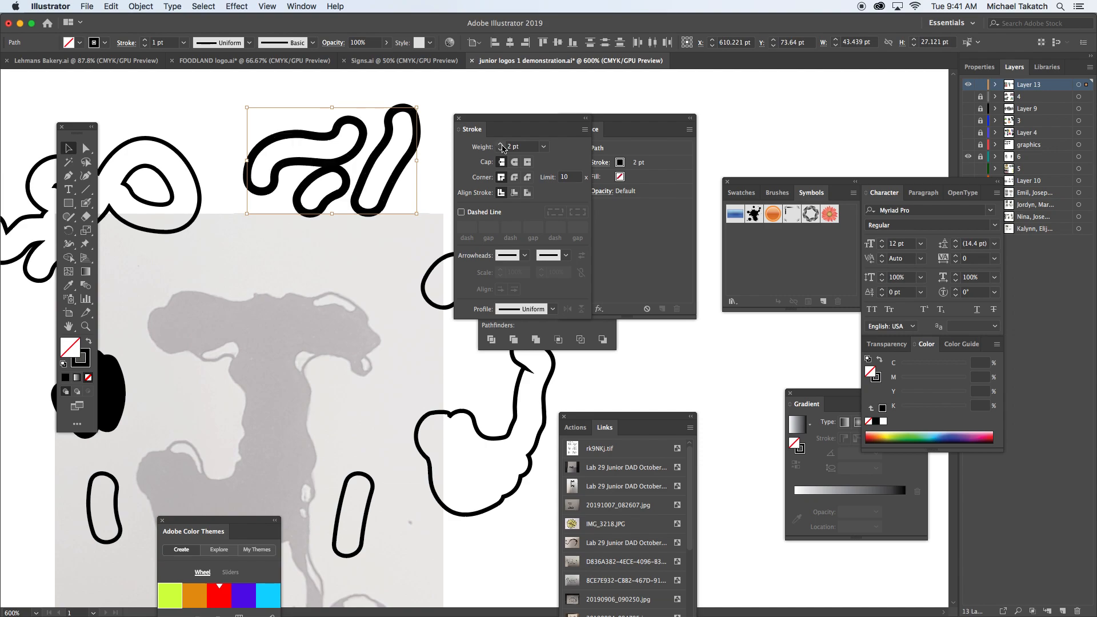
click(502, 145)
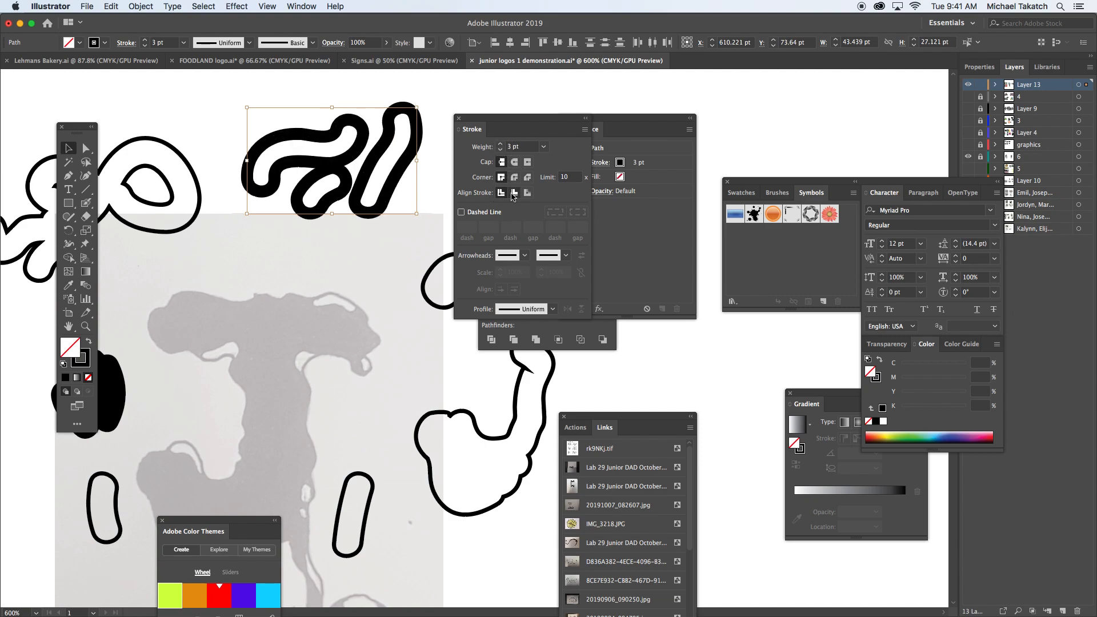
click(528, 194)
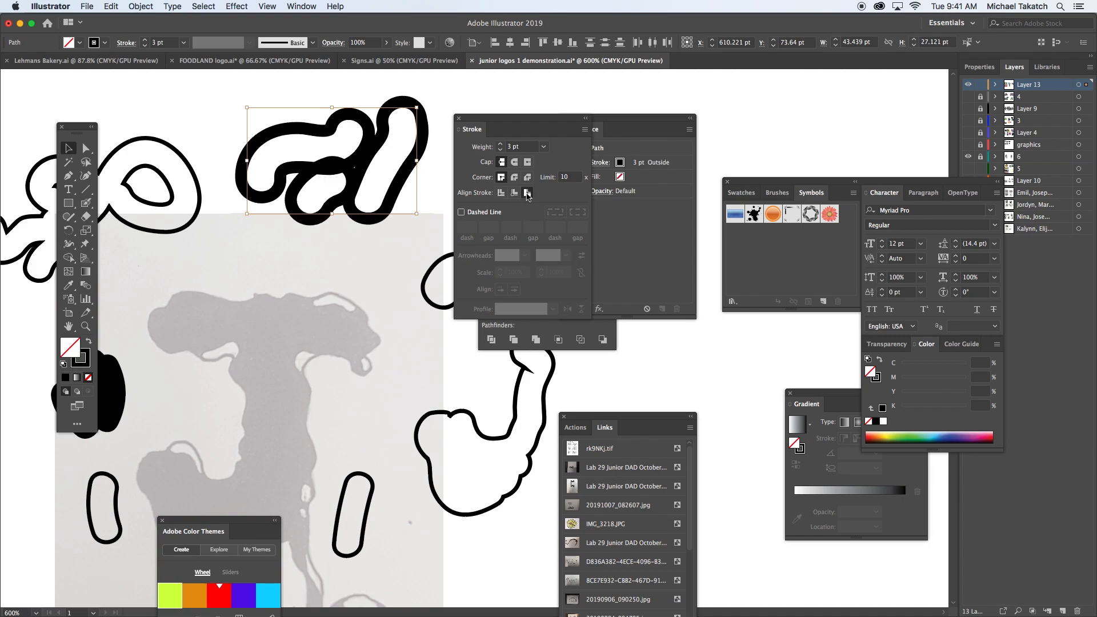
click(515, 194)
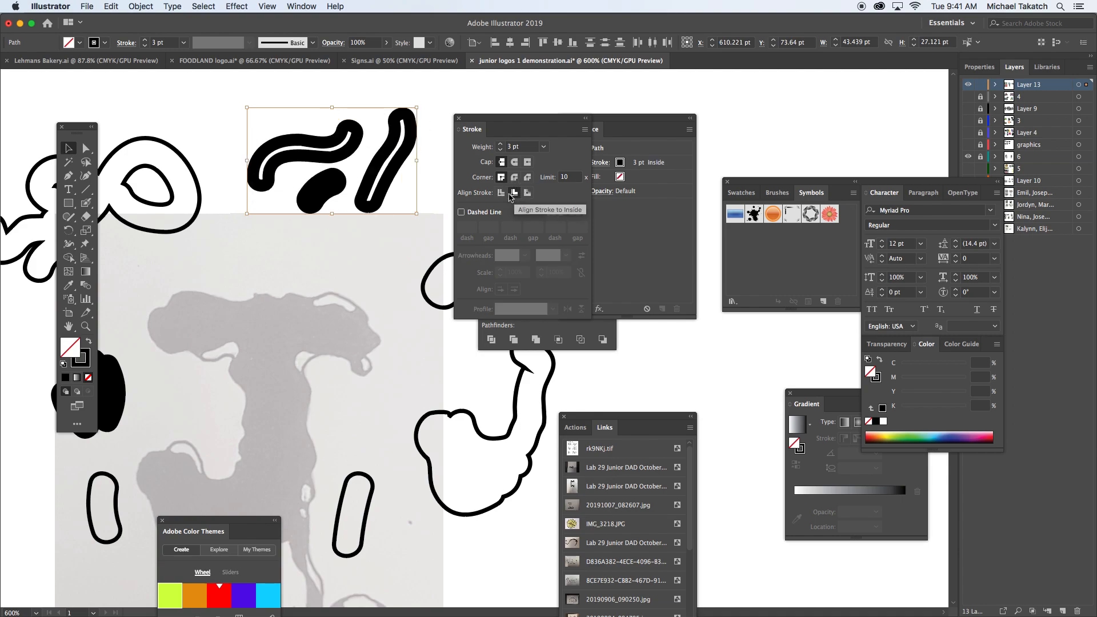
click(459, 112)
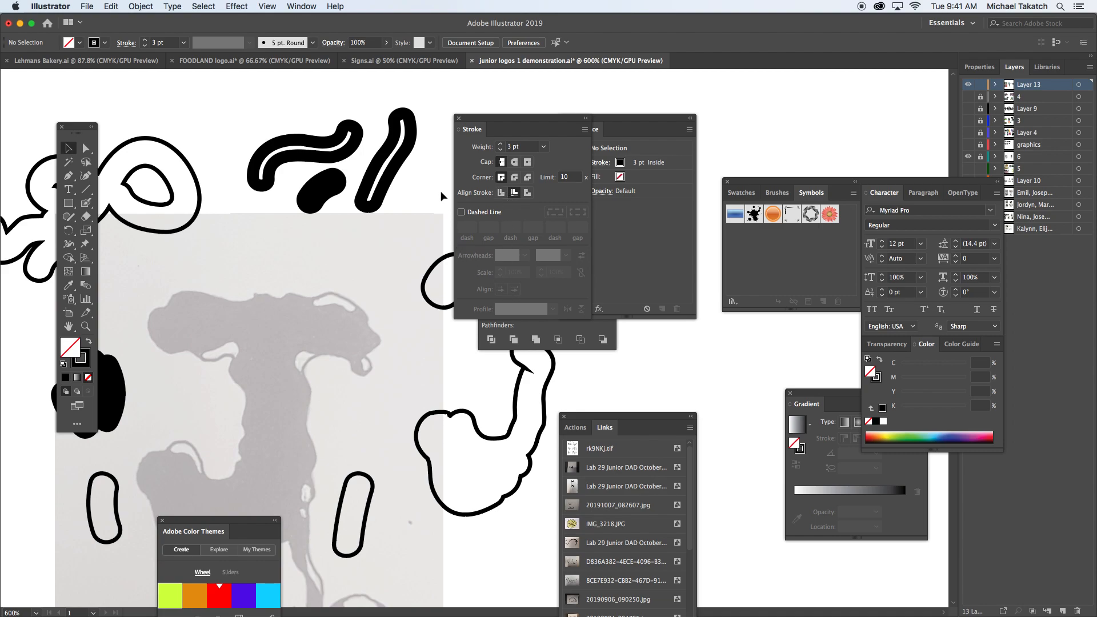
Step: Move the long diagonal shape slightly right, away from the other two painted shapes
click(407, 167)
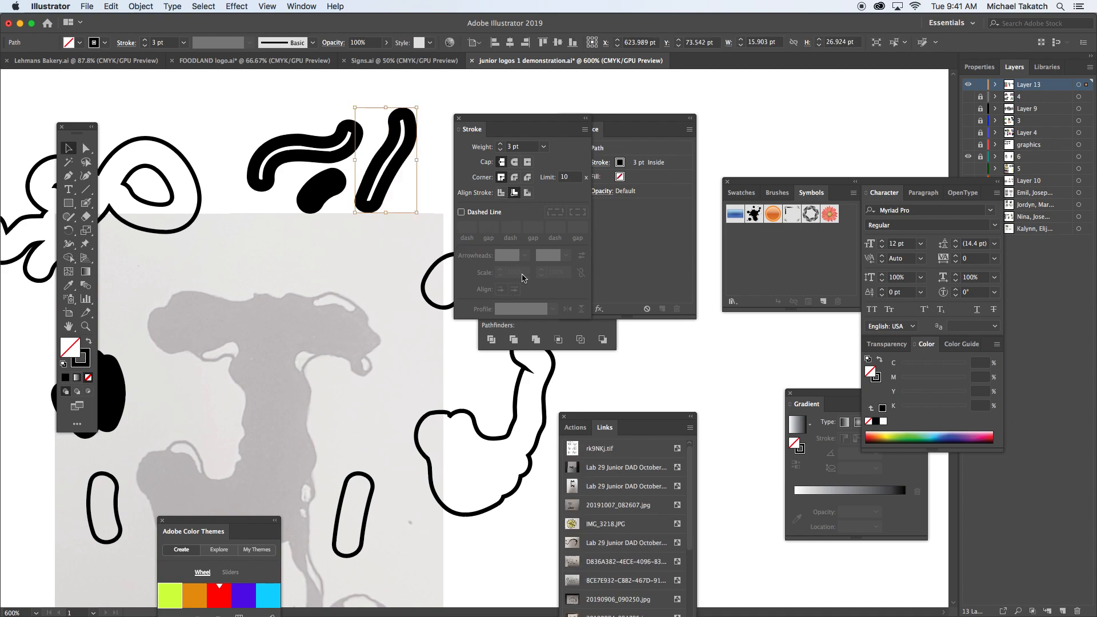
mouse_move(499, 119)
mouse_down()
mouse_move(537, 117)
mouse_move(642, 243)
mouse_move(681, 335)
mouse_up()
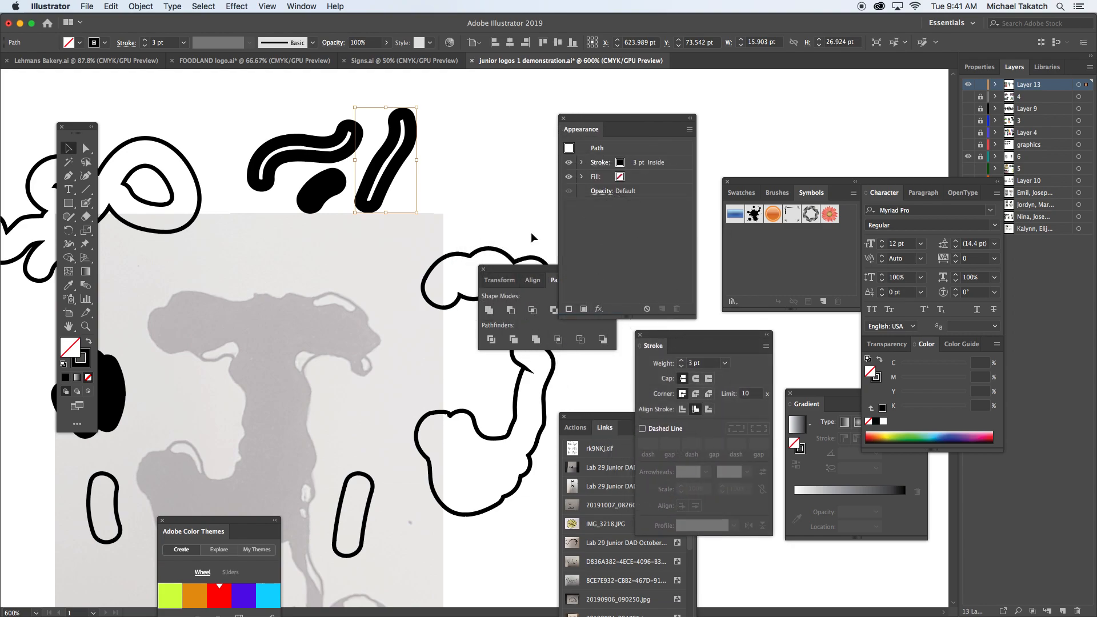
drag(410, 145, 441, 141)
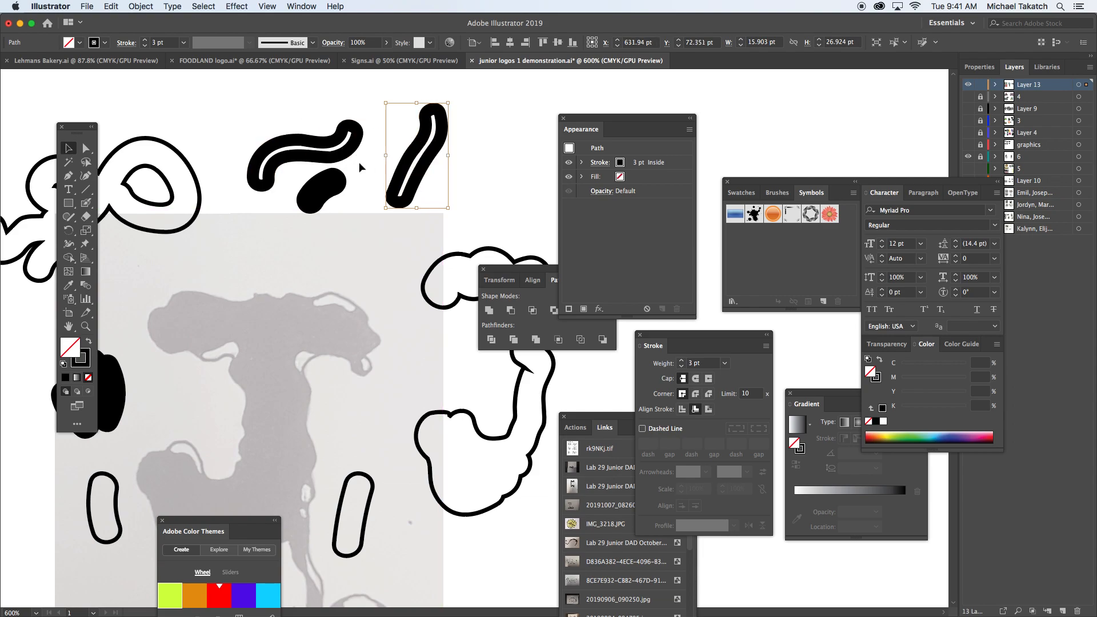
Step: Fill the long diagonal painted shape with green and set its stroke weight to 0.75 pt
click(926, 430)
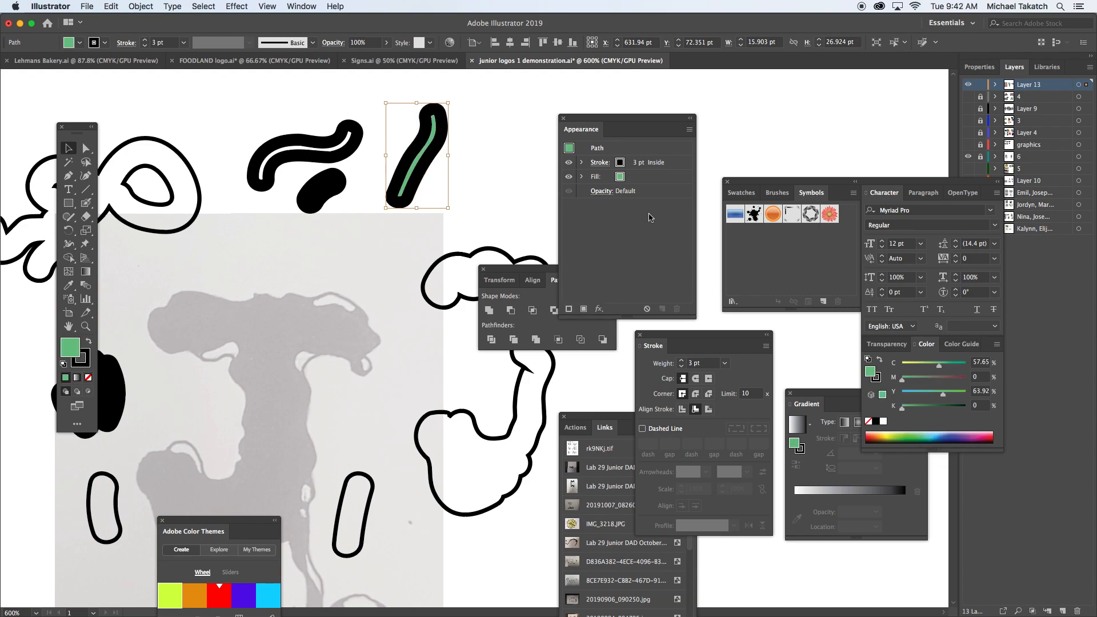
click(682, 367)
click(683, 366)
click(683, 367)
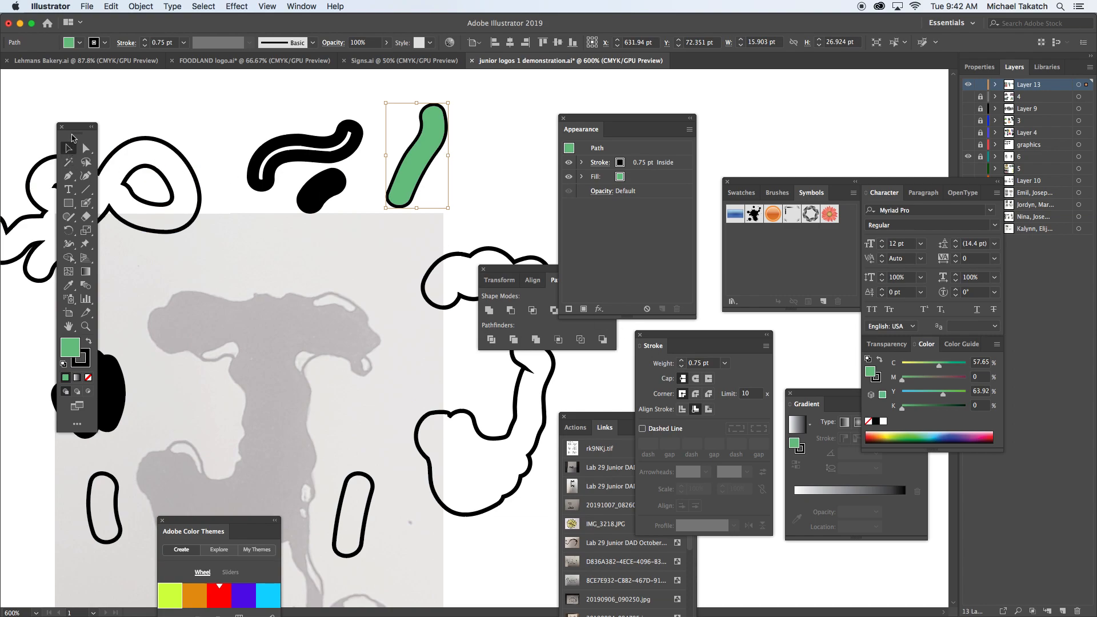
Step: Trace and fill the top bar of the gray letter in black with the Blob Brush, enlarging the brush for the interior
click(88, 203)
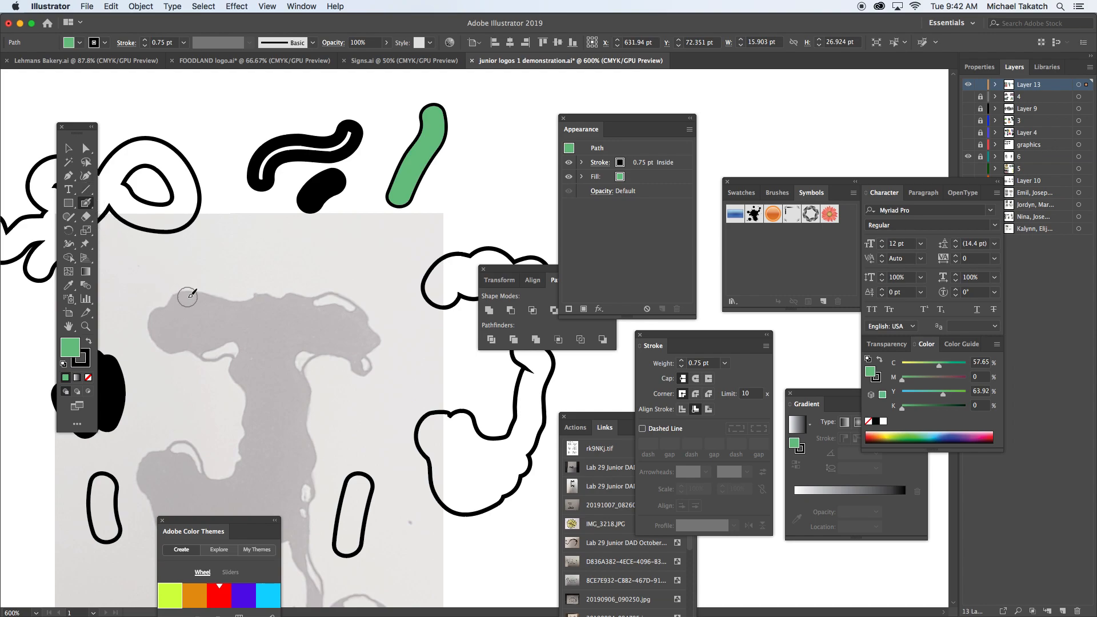
mouse_move(179, 304)
mouse_down()
mouse_move(162, 314)
mouse_move(168, 343)
mouse_move(181, 352)
mouse_move(231, 337)
mouse_move(253, 380)
mouse_up()
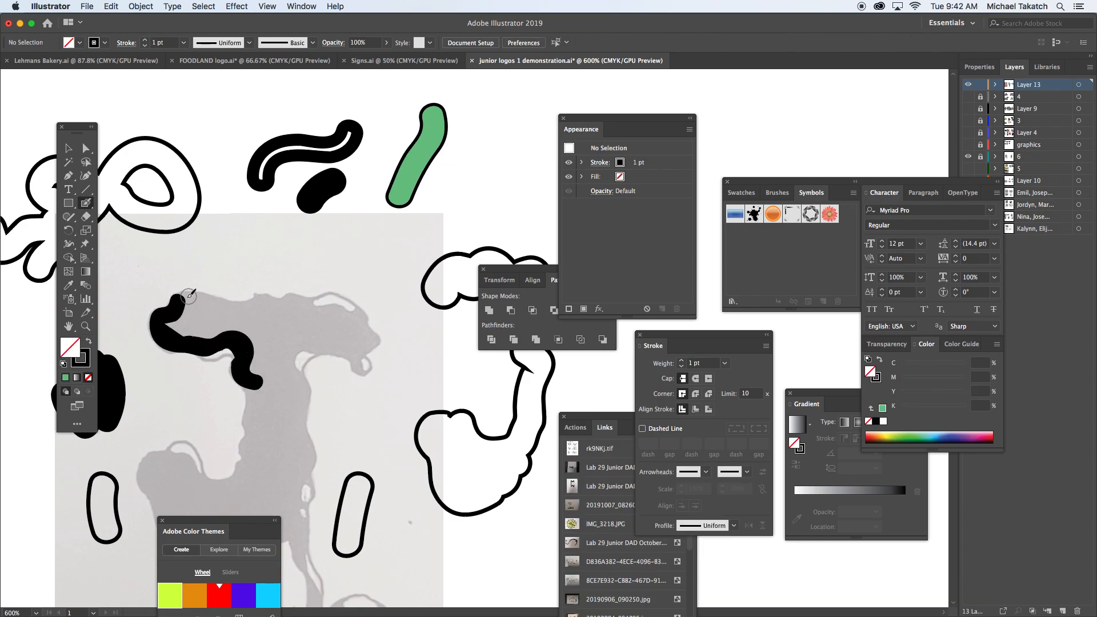
mouse_move(183, 299)
mouse_down()
mouse_move(250, 310)
mouse_move(294, 300)
mouse_move(318, 316)
mouse_move(311, 306)
mouse_move(329, 300)
mouse_move(361, 317)
mouse_move(374, 345)
mouse_move(360, 352)
mouse_move(364, 367)
mouse_move(325, 349)
mouse_move(290, 375)
mouse_up()
key(])
key(])
key(])
key(])
key(])
key(])
mouse_move(196, 311)
mouse_down()
mouse_move(172, 323)
mouse_move(209, 333)
mouse_move(192, 328)
mouse_move(255, 315)
mouse_move(207, 330)
mouse_move(275, 328)
mouse_move(249, 314)
mouse_move(307, 323)
mouse_move(252, 339)
mouse_move(289, 337)
mouse_move(327, 313)
mouse_move(359, 341)
mouse_move(337, 332)
mouse_move(258, 361)
mouse_move(259, 352)
mouse_move(261, 375)
mouse_move(326, 340)
mouse_up()
drag(202, 348, 241, 345)
Step: Try a green fill on the painted top bar and return it to black
key(v)
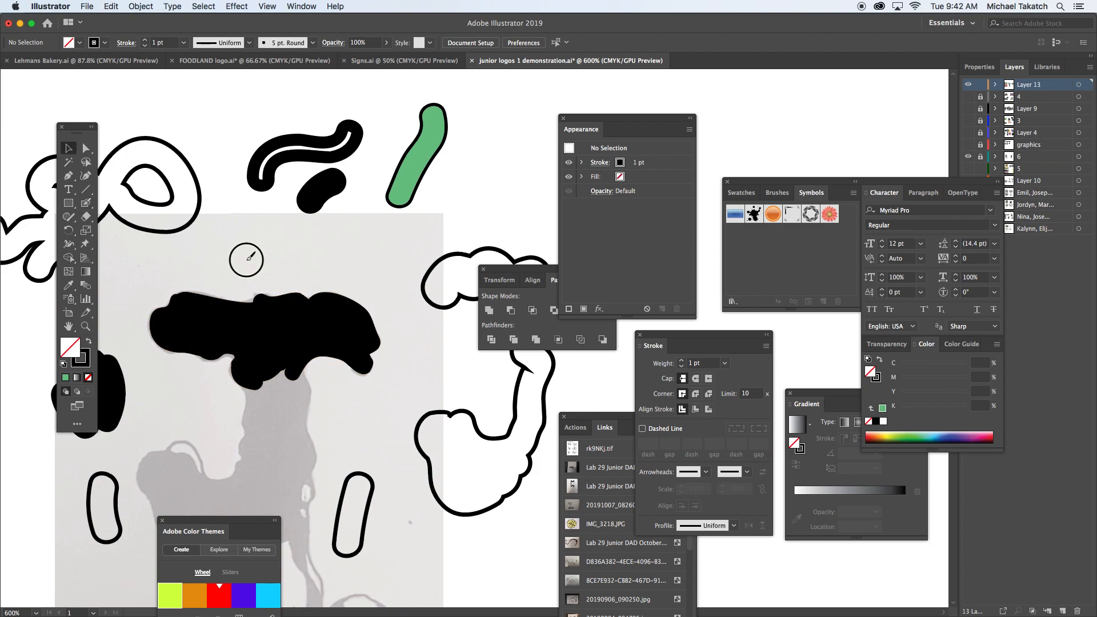
click(250, 333)
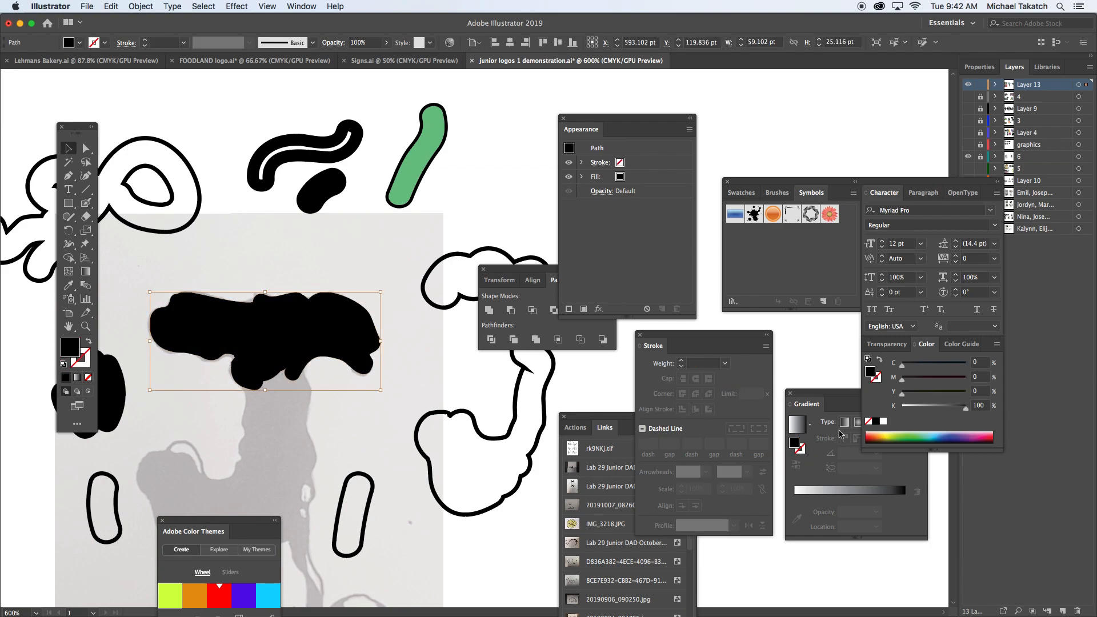
click(902, 433)
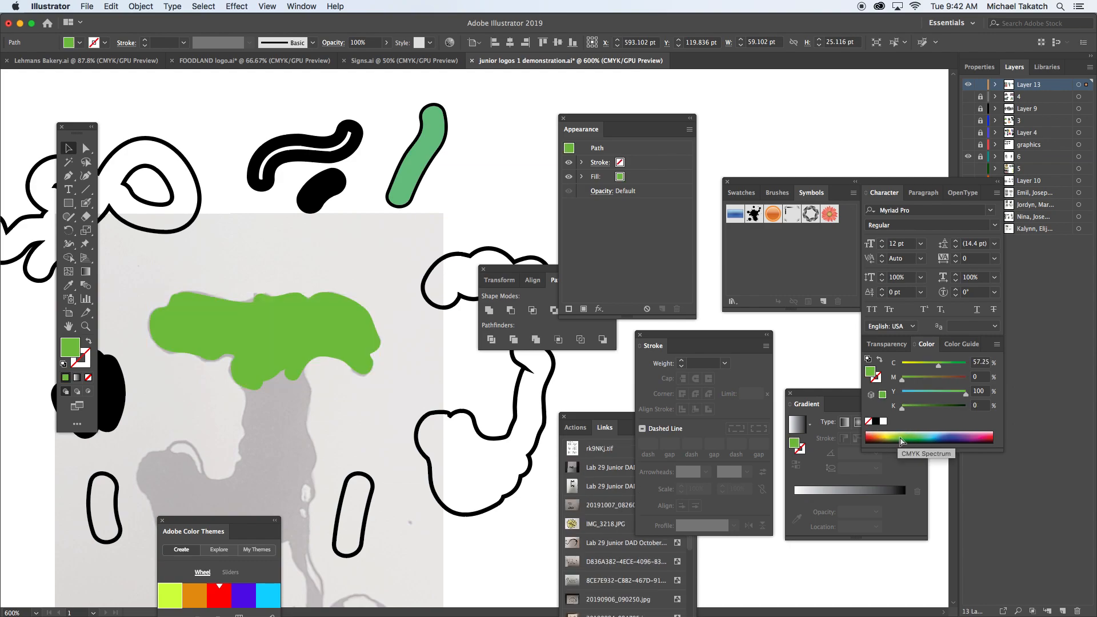
click(875, 421)
Step: Paint the letter's stem, curved hook and bottom drips in black with the Blob Brush, filling the whole interior
scroll(320, 308, down, 5)
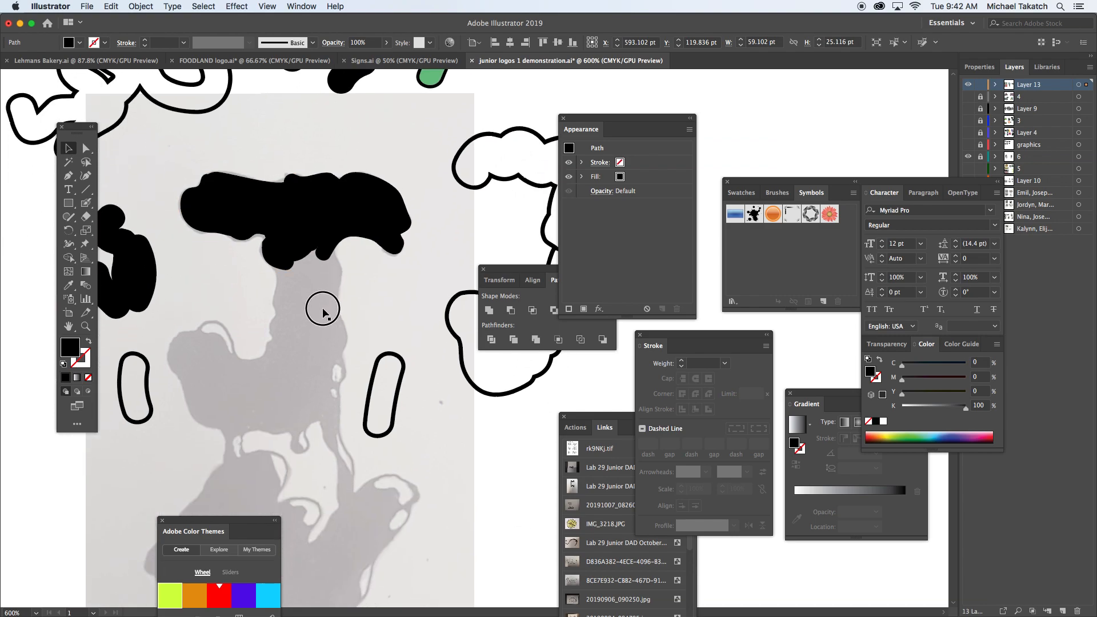
click(84, 204)
mouse_move(276, 255)
mouse_down()
mouse_move(282, 309)
mouse_move(269, 361)
mouse_move(247, 368)
mouse_move(212, 333)
mouse_move(180, 339)
mouse_move(193, 393)
mouse_move(212, 413)
mouse_move(240, 416)
mouse_up()
scroll(252, 399, down, 3)
mouse_move(200, 352)
mouse_down()
mouse_move(183, 350)
mouse_move(198, 392)
mouse_move(205, 366)
mouse_move(225, 355)
mouse_move(252, 358)
mouse_move(263, 380)
mouse_move(262, 365)
mouse_move(282, 350)
mouse_move(300, 367)
mouse_up()
mouse_move(292, 189)
mouse_down()
mouse_move(289, 180)
mouse_move(295, 215)
mouse_up()
mouse_move(291, 192)
mouse_down()
mouse_move(301, 262)
mouse_move(295, 355)
mouse_up()
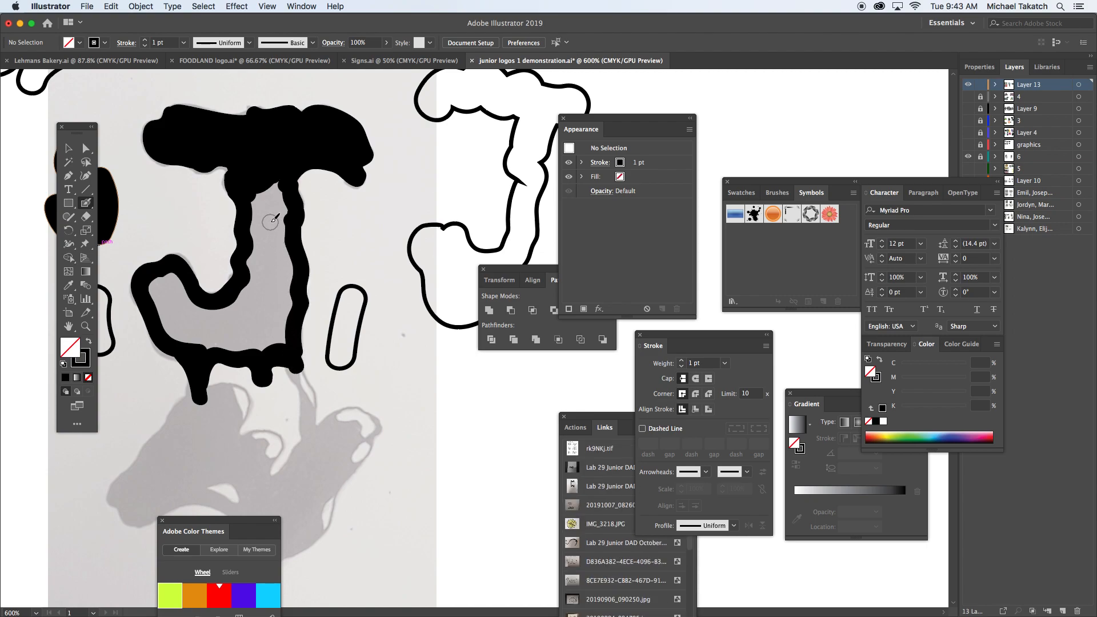
drag(266, 179, 265, 257)
mouse_move(269, 209)
mouse_down()
mouse_move(259, 288)
mouse_move(211, 316)
mouse_move(167, 288)
mouse_move(177, 313)
mouse_move(204, 328)
mouse_move(178, 325)
mouse_move(210, 338)
mouse_move(273, 329)
mouse_move(274, 262)
mouse_up()
Step: Try a spectrum color as the fill of the painted letter and undo it
key(v)
click(269, 263)
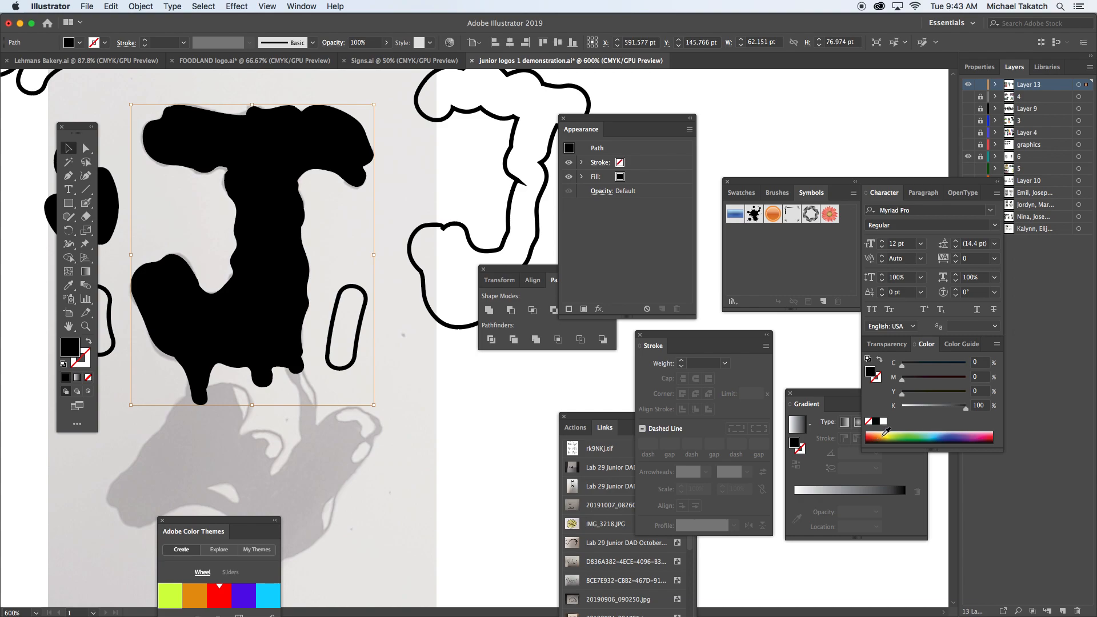
click(886, 436)
key(super+z)
Step: Paint the gray splash shape below the letter in black with the Blob Brush, outlining it and filling its interior
scroll(283, 375, down, 5)
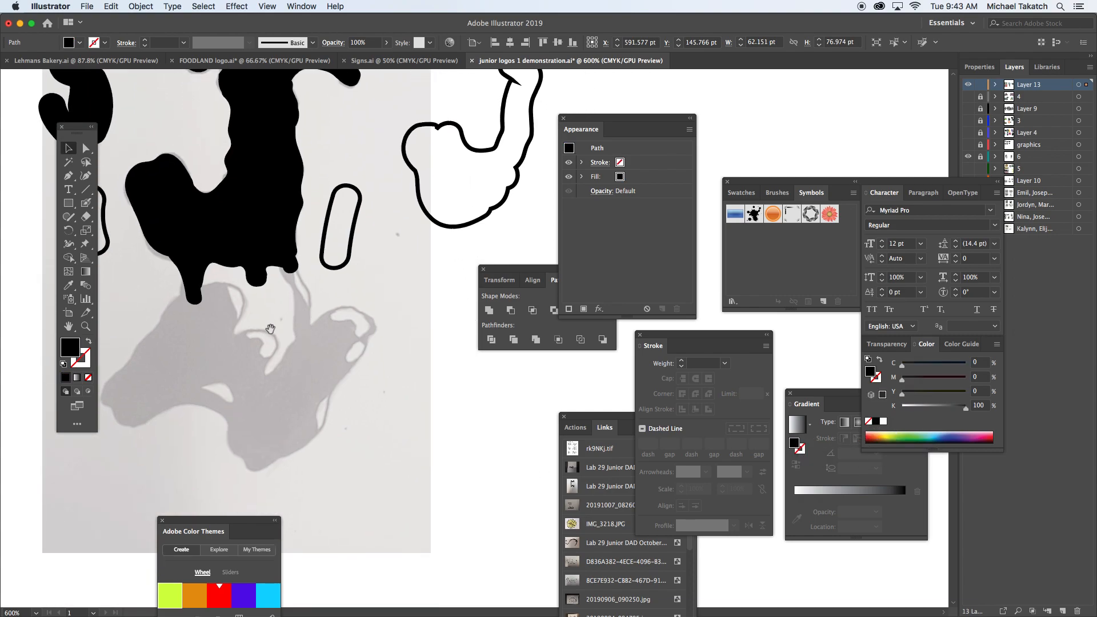
click(92, 206)
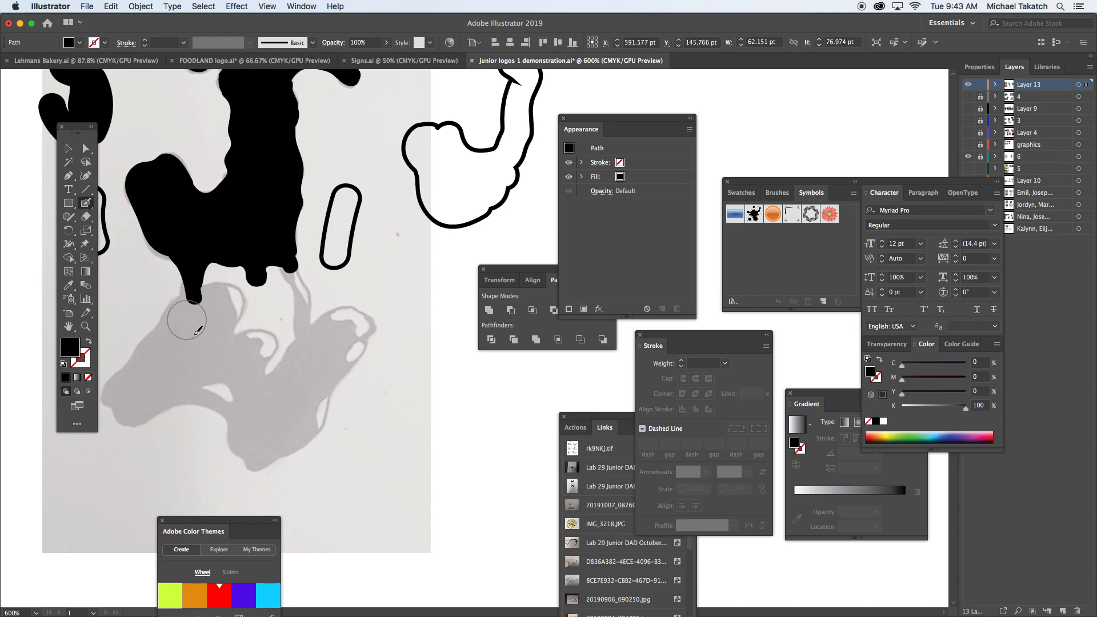
mouse_move(189, 312)
mouse_down()
mouse_move(138, 384)
mouse_move(123, 398)
mouse_move(117, 387)
mouse_move(118, 404)
mouse_move(140, 417)
mouse_move(172, 392)
mouse_move(216, 392)
mouse_move(238, 417)
mouse_move(246, 457)
mouse_move(263, 463)
mouse_move(299, 441)
mouse_move(362, 332)
mouse_move(334, 318)
mouse_move(268, 386)
mouse_move(269, 338)
mouse_move(238, 338)
mouse_move(232, 297)
mouse_move(213, 294)
mouse_move(209, 334)
mouse_up()
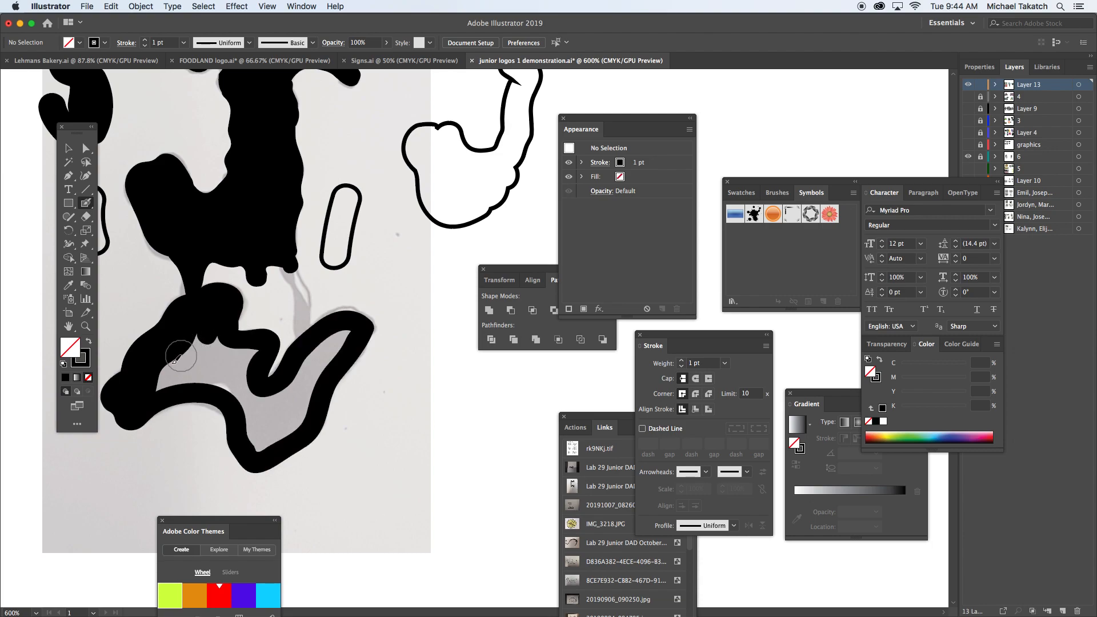
mouse_move(147, 381)
mouse_down()
mouse_move(213, 341)
mouse_move(246, 359)
mouse_move(190, 373)
mouse_move(230, 380)
mouse_move(265, 428)
mouse_move(341, 336)
mouse_up()
drag(288, 419, 270, 433)
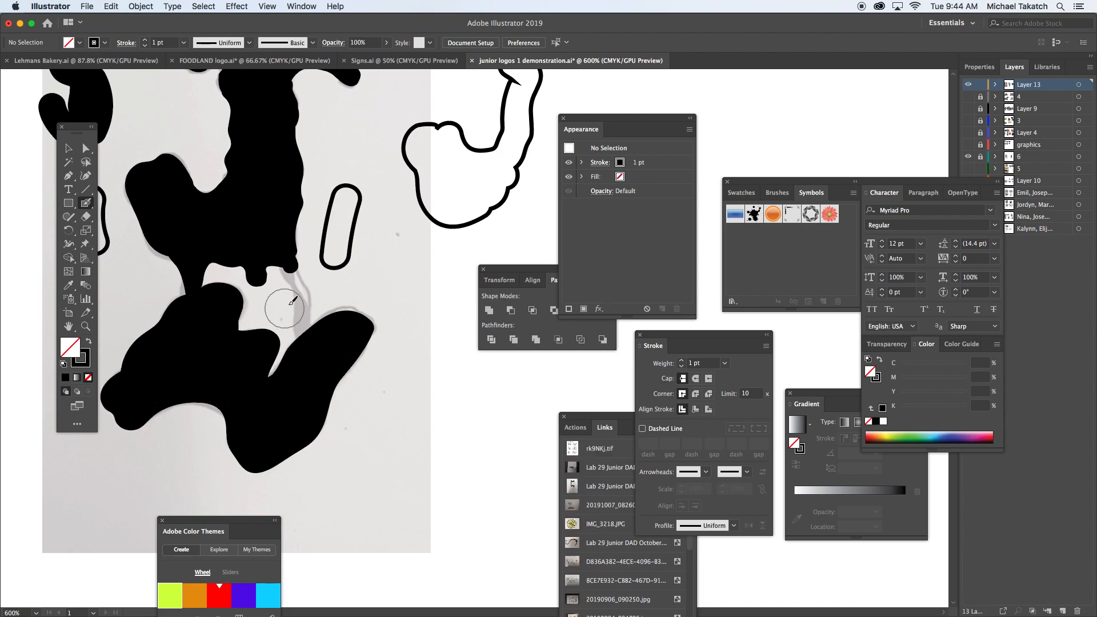
Step: Paint the thin drip connecting the letter's stem to the splash below with a smaller Blob Brush
mouse_move(297, 294)
mouse_down()
mouse_move(290, 271)
mouse_move(303, 340)
mouse_up()
mouse_move(283, 257)
mouse_down()
mouse_move(306, 293)
mouse_move(309, 337)
mouse_up()
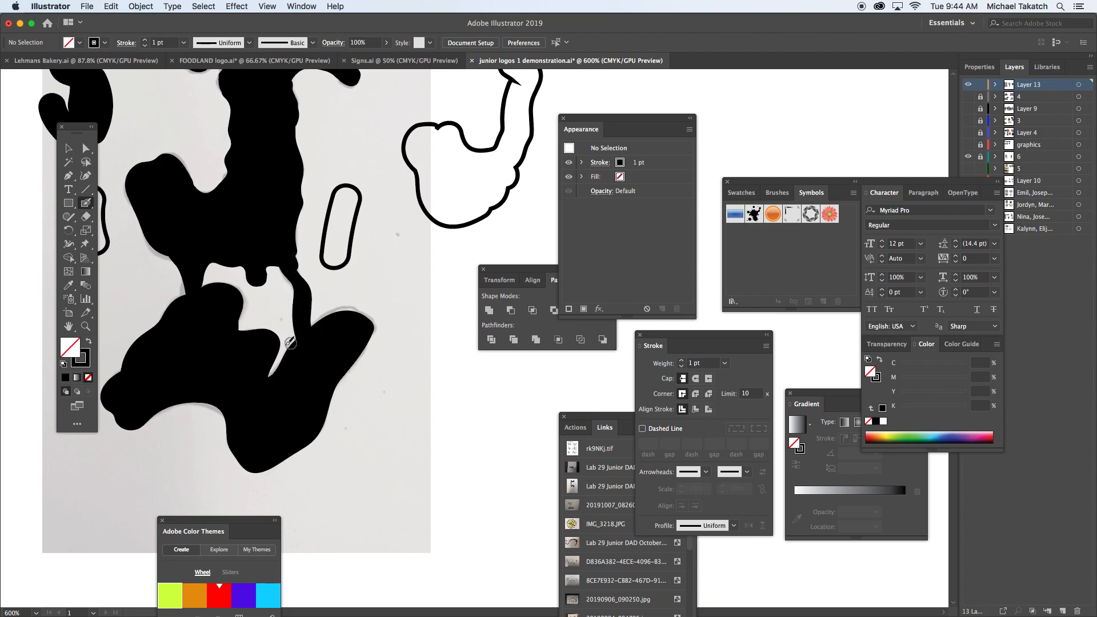
drag(251, 290, 317, 384)
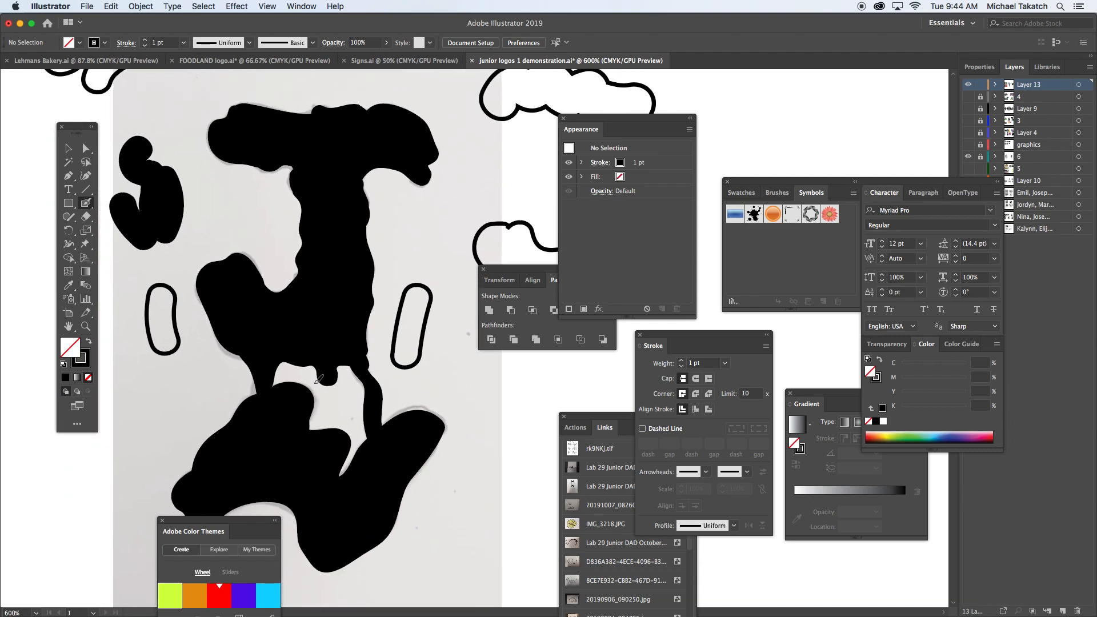
Step: Delete the stray test shapes on both sides of the painted letter
key(v)
click(430, 295)
key(Delete)
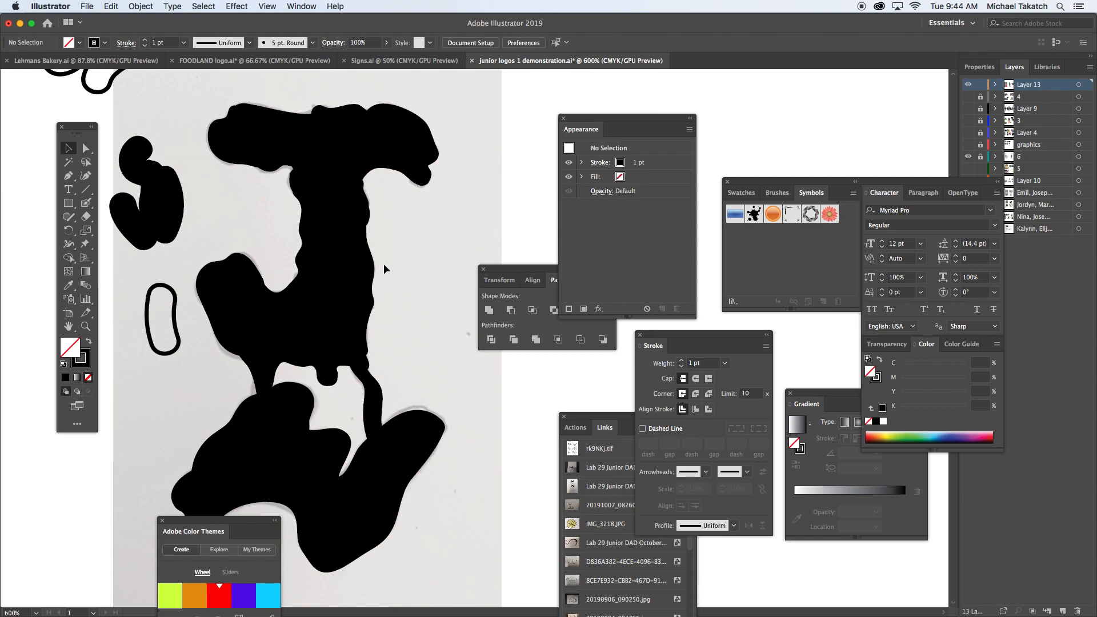
mouse_move(78, 83)
mouse_down()
mouse_move(123, 122)
mouse_move(159, 340)
mouse_up()
key(Delete)
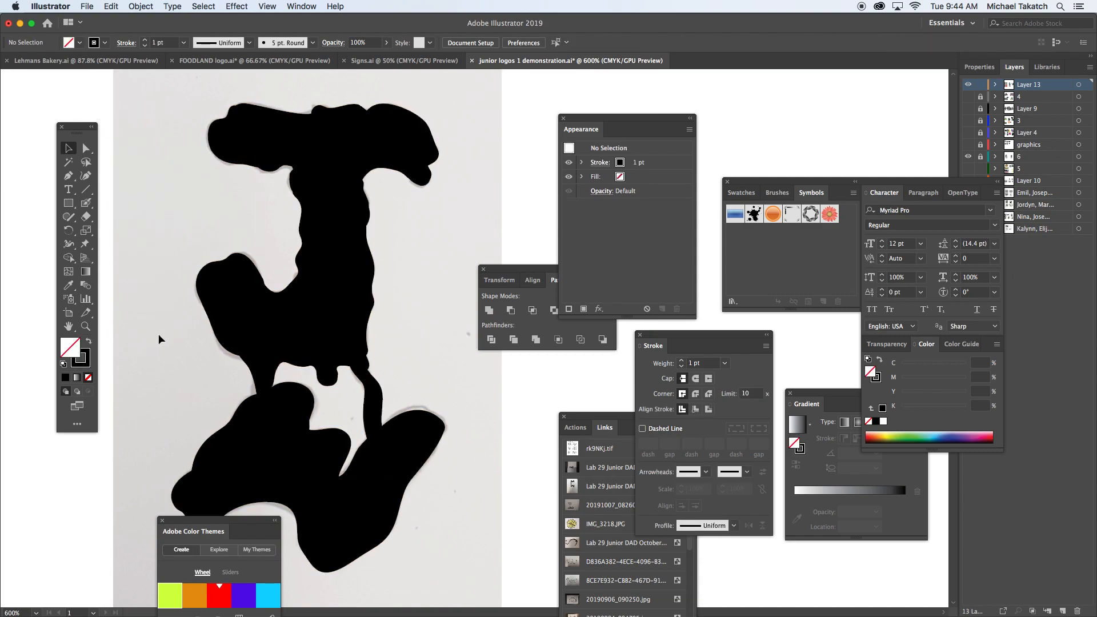
Step: Try a 41° angle and 1 pt size in the Blob Brush options, check the size variation modes, and cancel
double_click(91, 203)
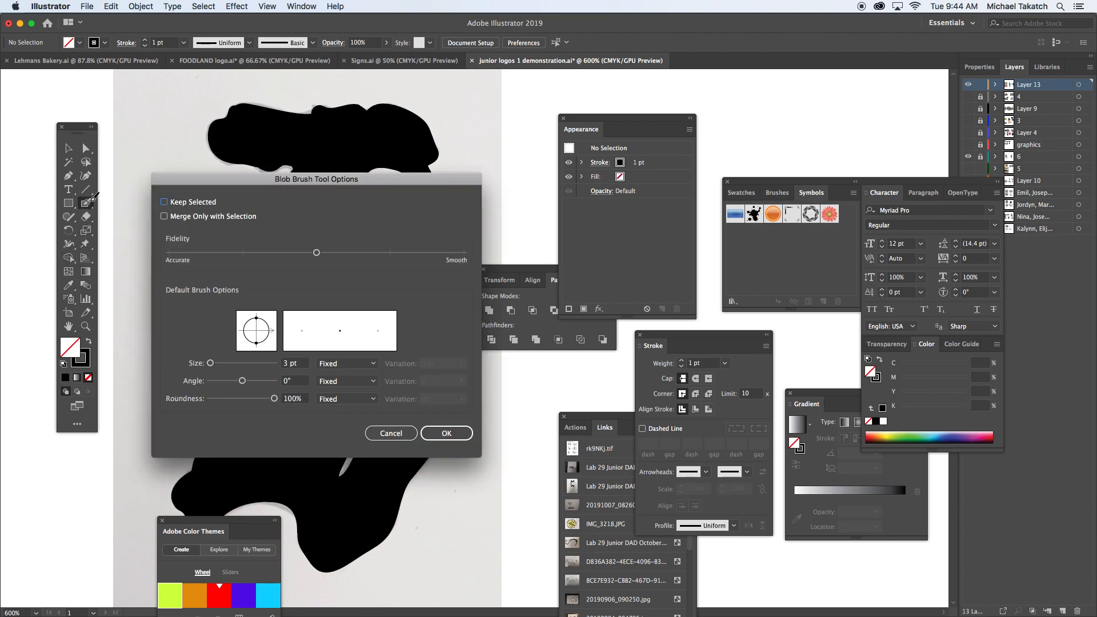
drag(218, 183, 226, 165)
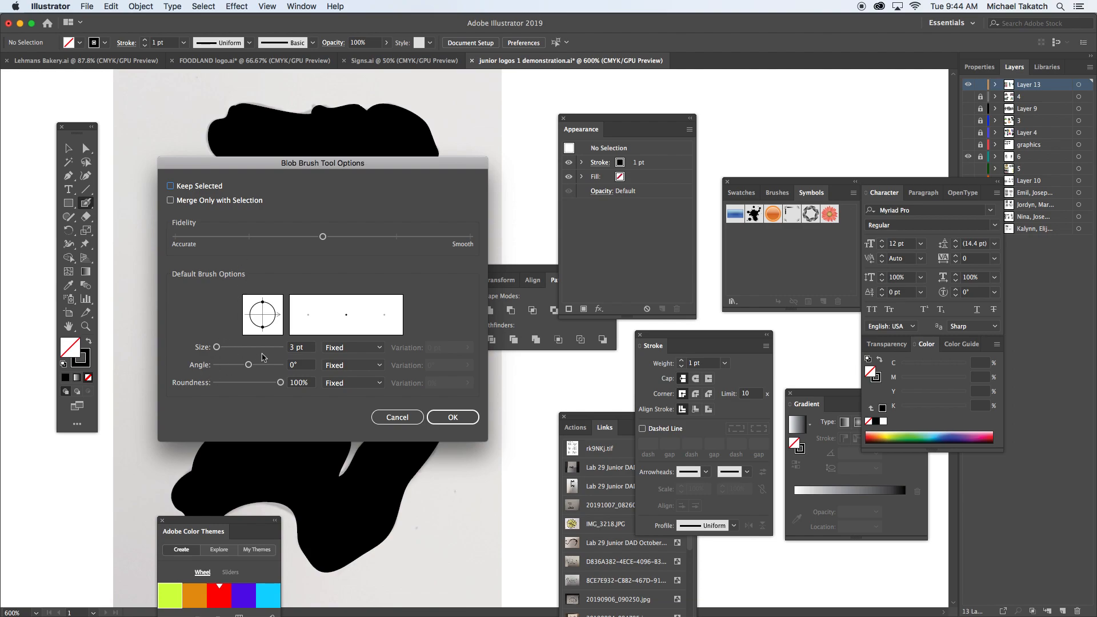
drag(250, 366, 218, 348)
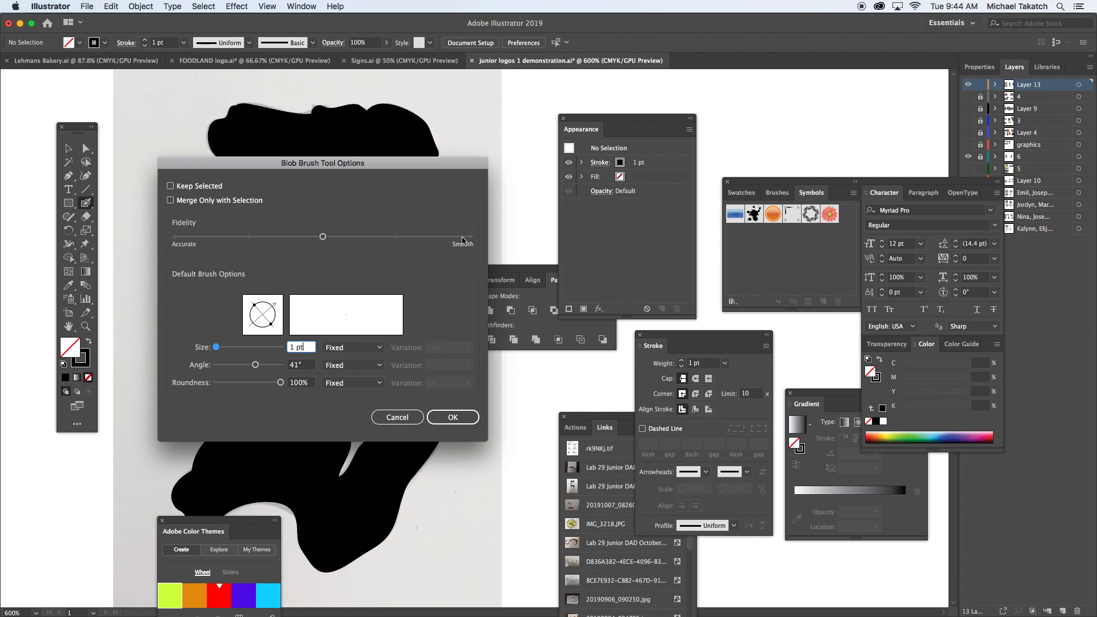
click(375, 350)
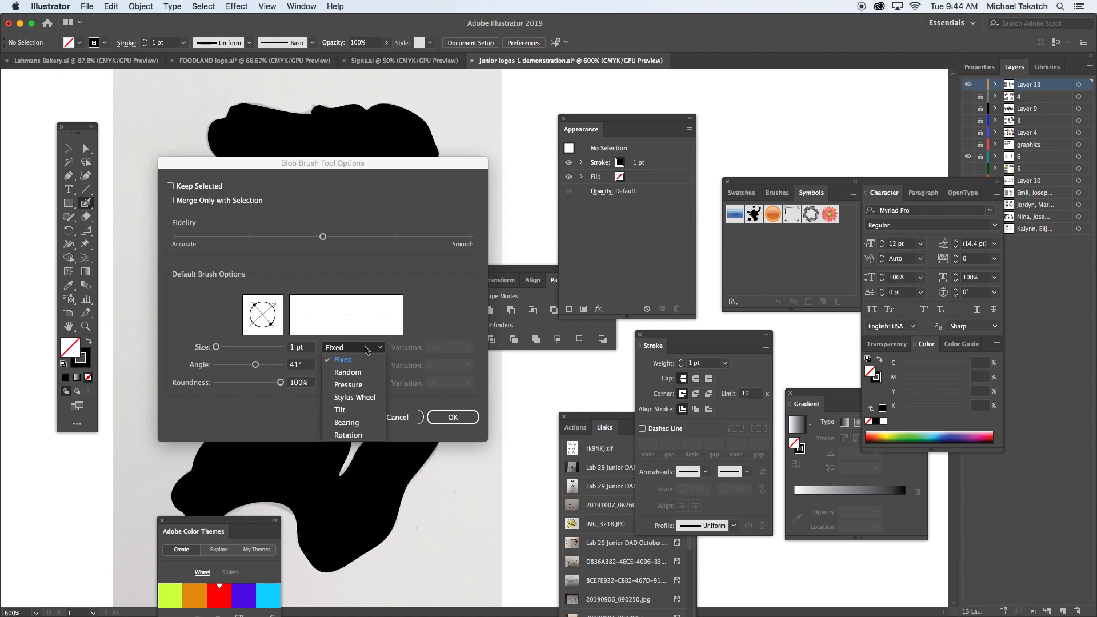
click(343, 266)
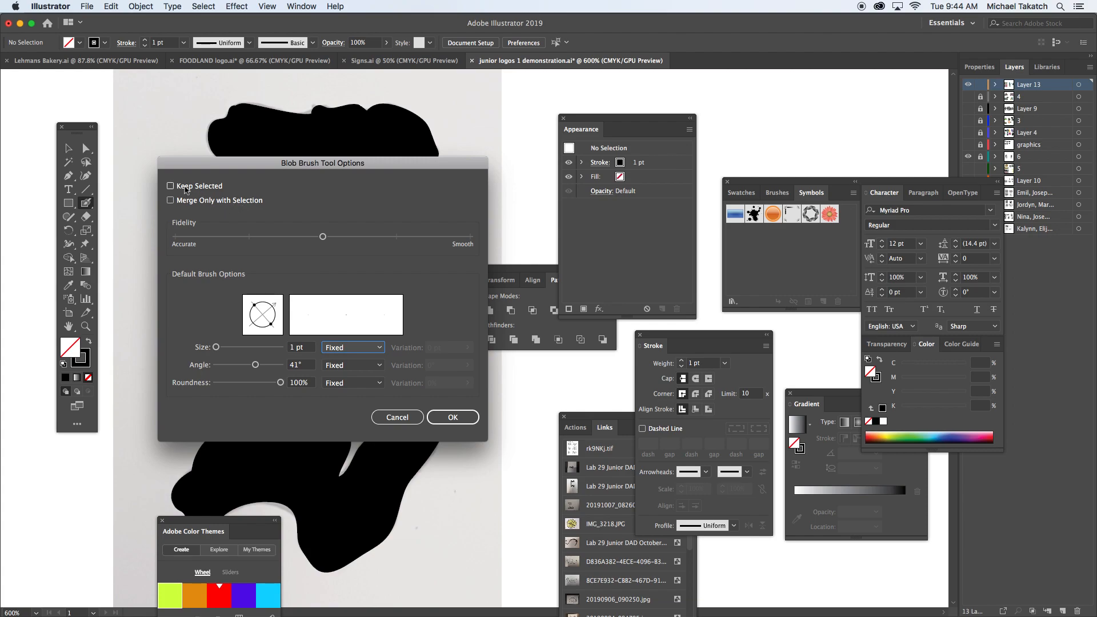
click(397, 418)
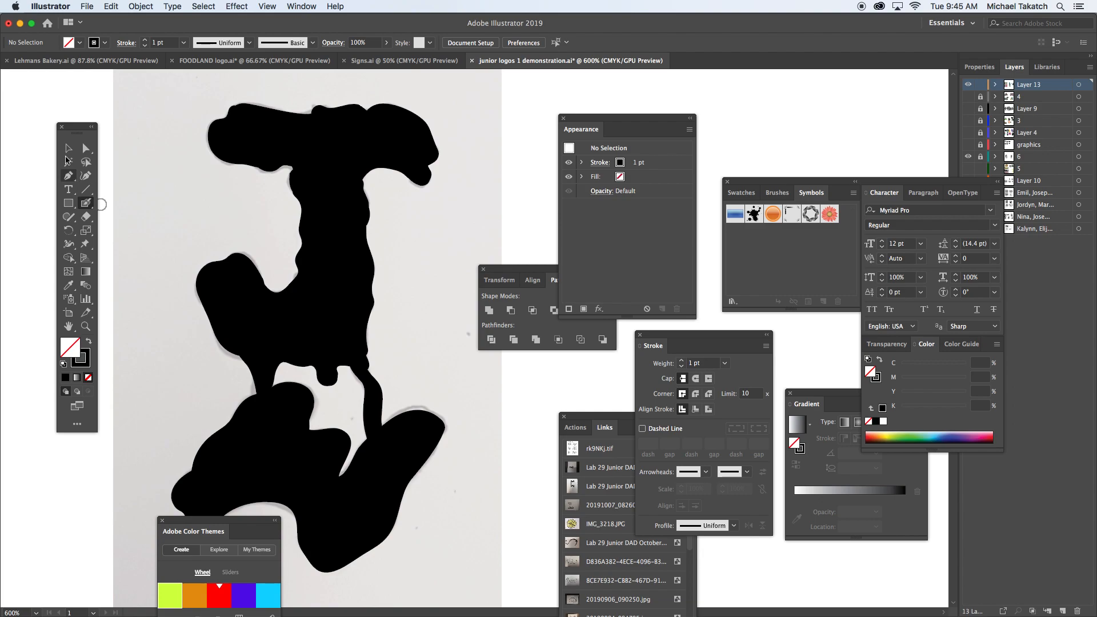
Step: Recolor the whole painted letter yellow-green and swap its fill and stroke to make it an outline
key(v)
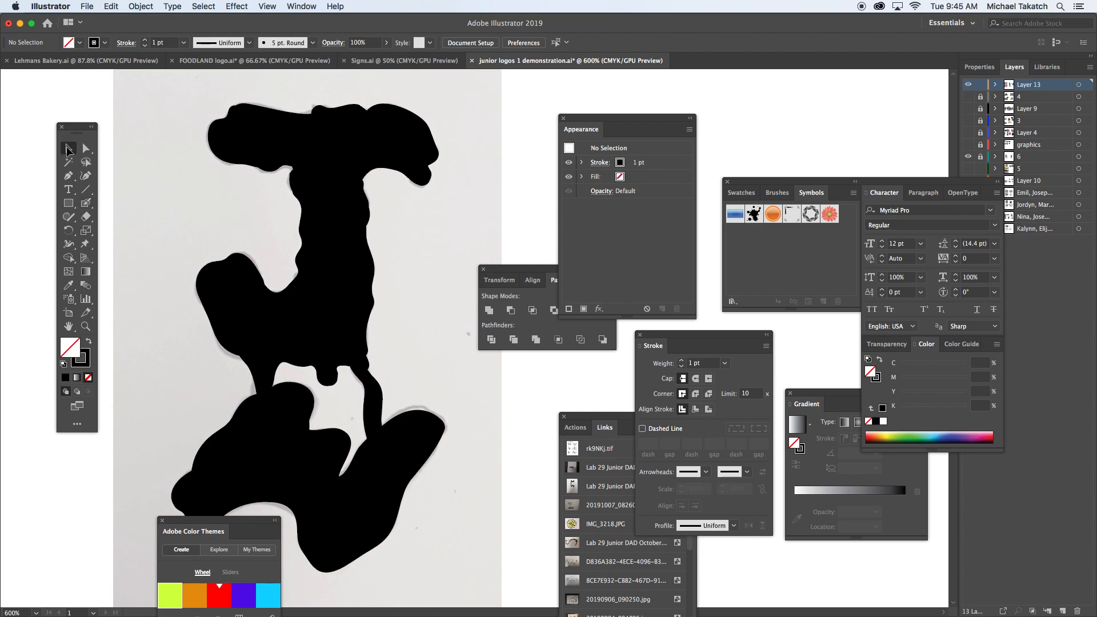
click(225, 315)
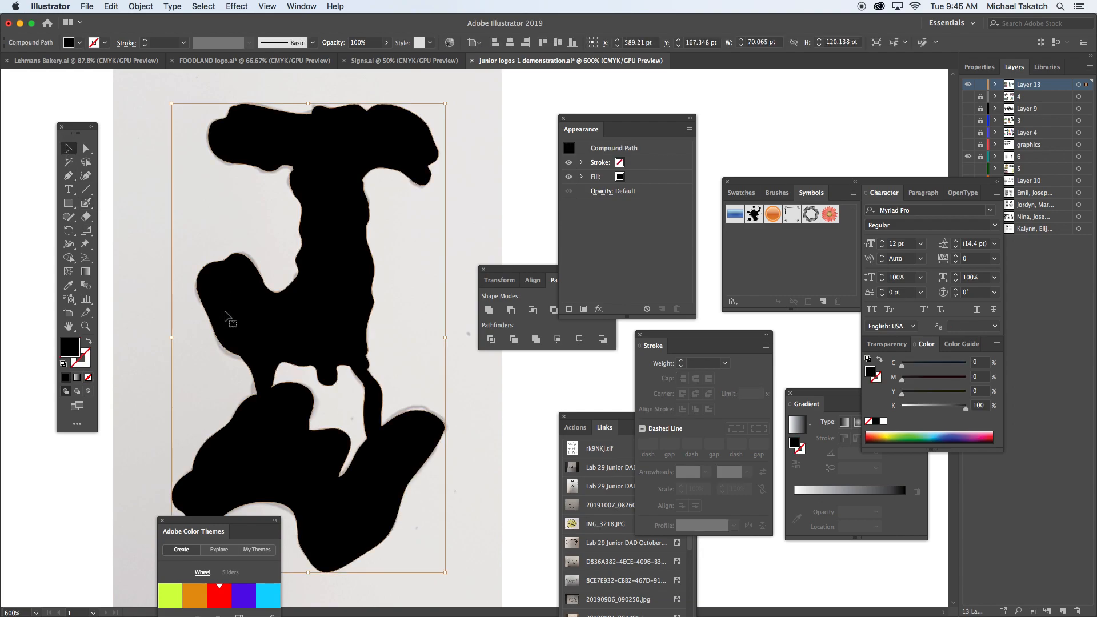
click(898, 432)
key(shift+x)
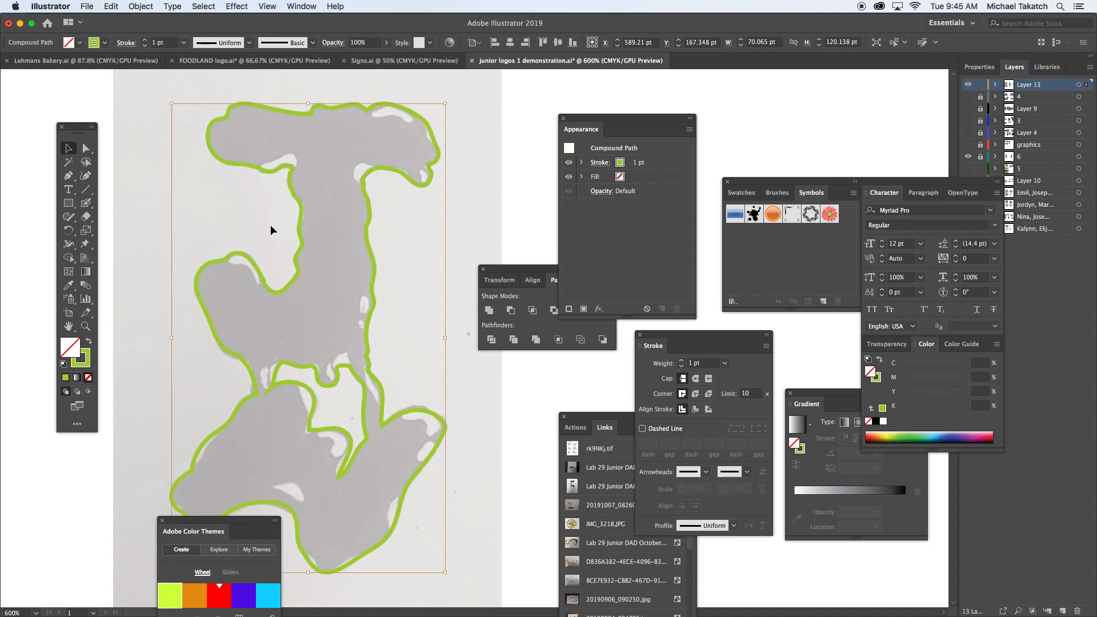
Step: Paint a small green blob with the Blob Brush over the white highlight where the top bar's left underside meets the stem
click(154, 189)
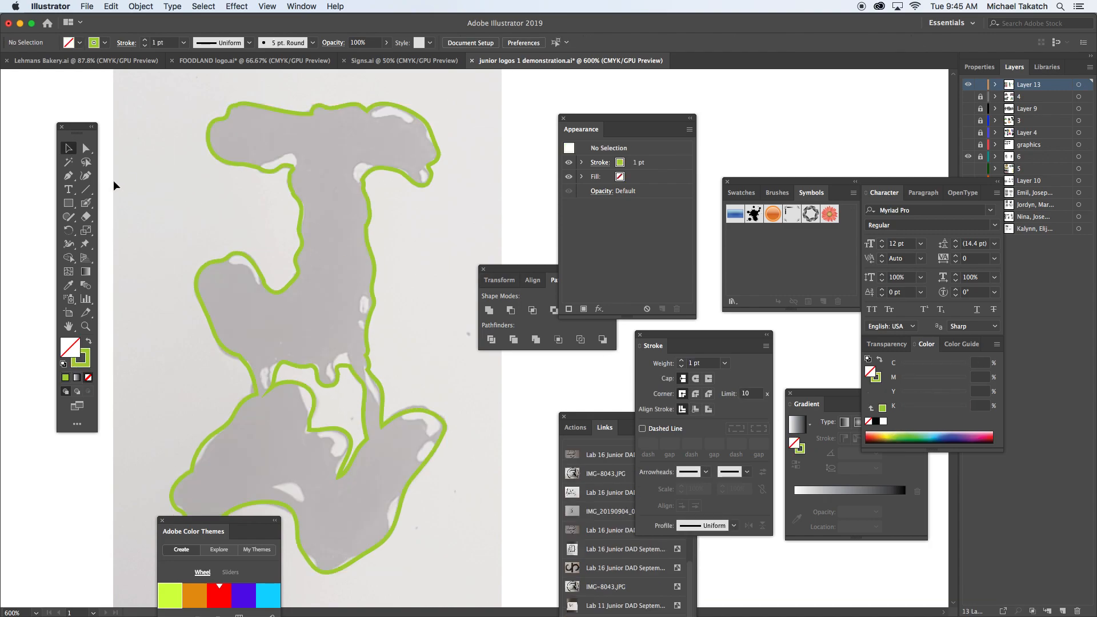
click(86, 203)
mouse_move(261, 181)
mouse_down()
mouse_move(293, 159)
mouse_move(261, 180)
mouse_up()
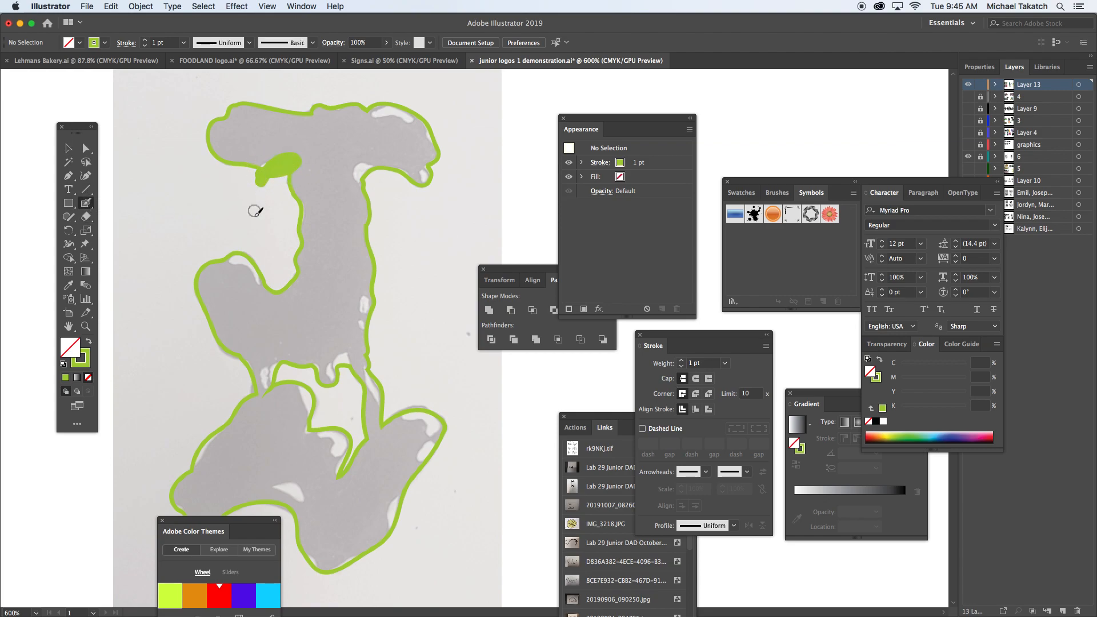
Step: Turn the small green blob into an outline and cut its area out of the letter outline with the Shape Builder
key(v)
click(269, 176)
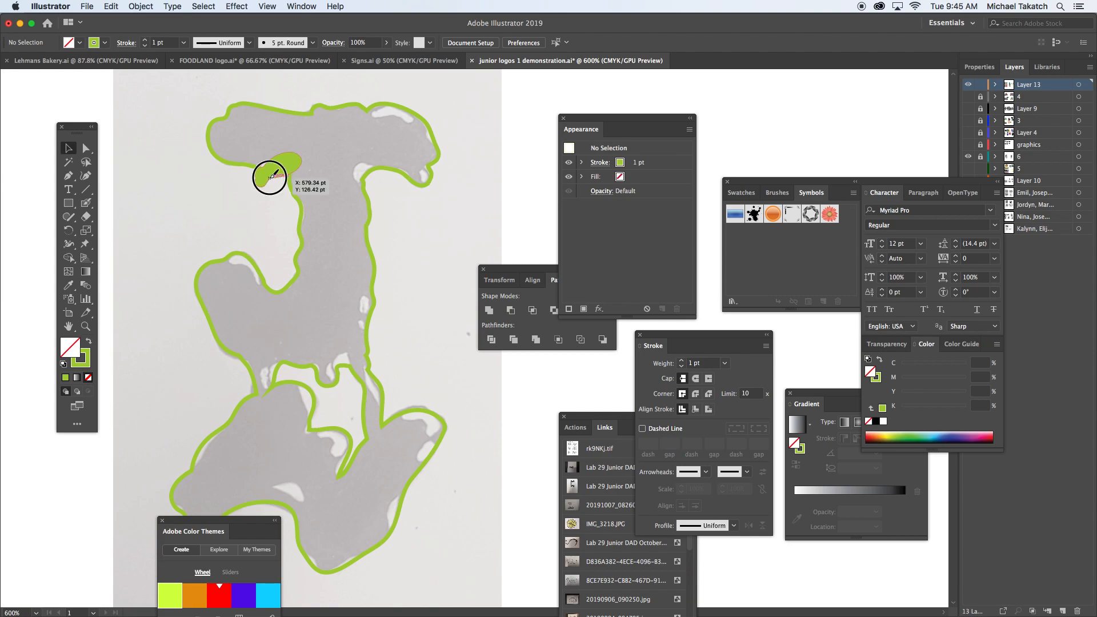
click(241, 165)
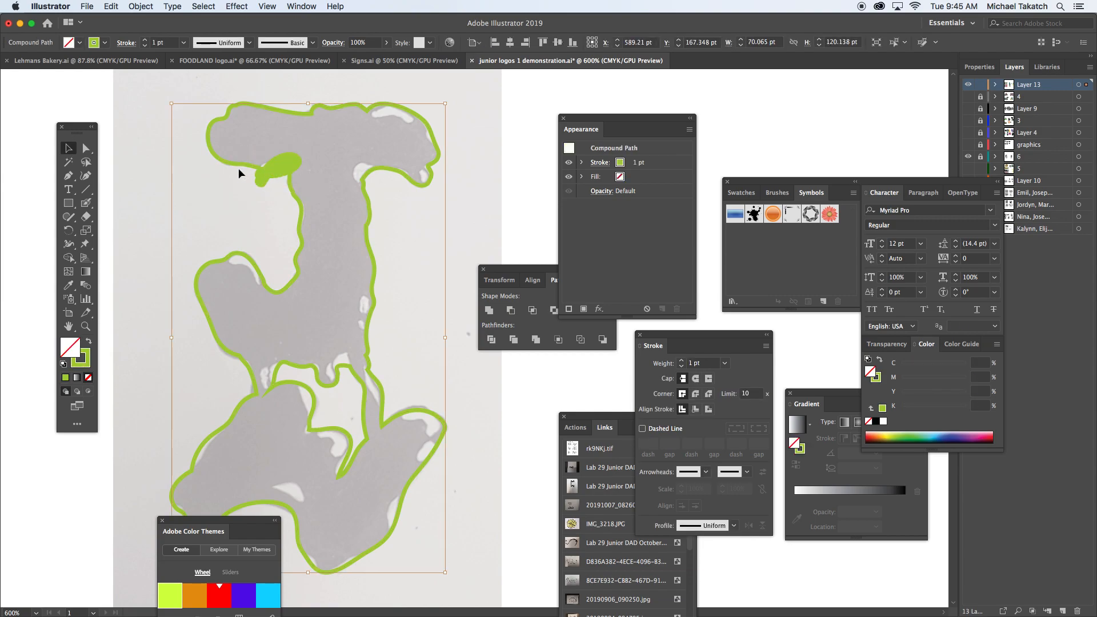
click(267, 178)
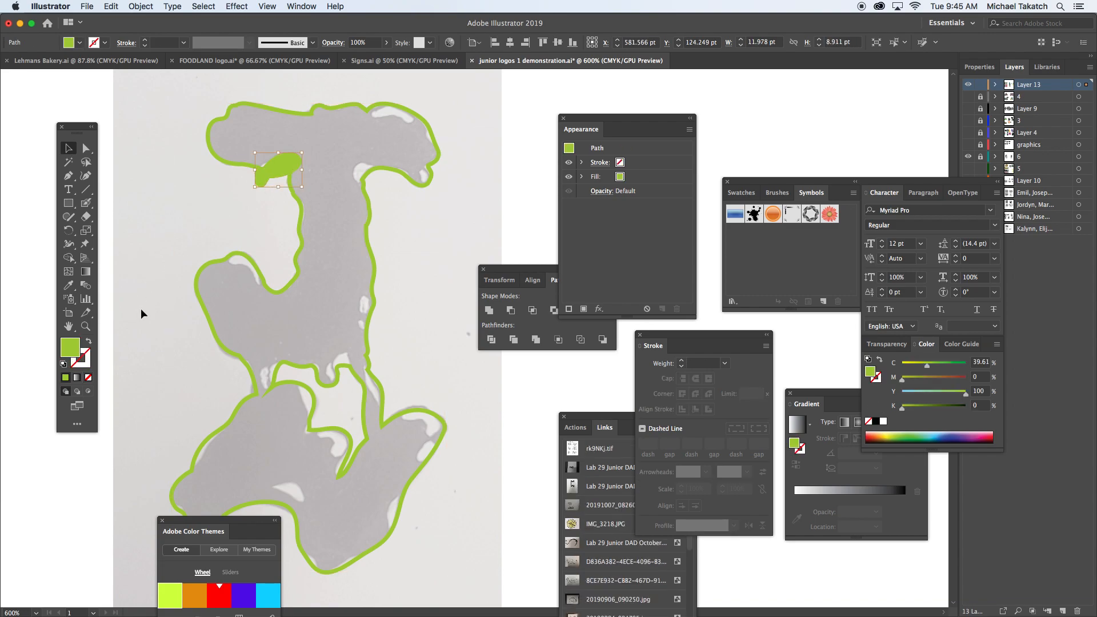
key(shift+x)
drag(208, 185, 285, 161)
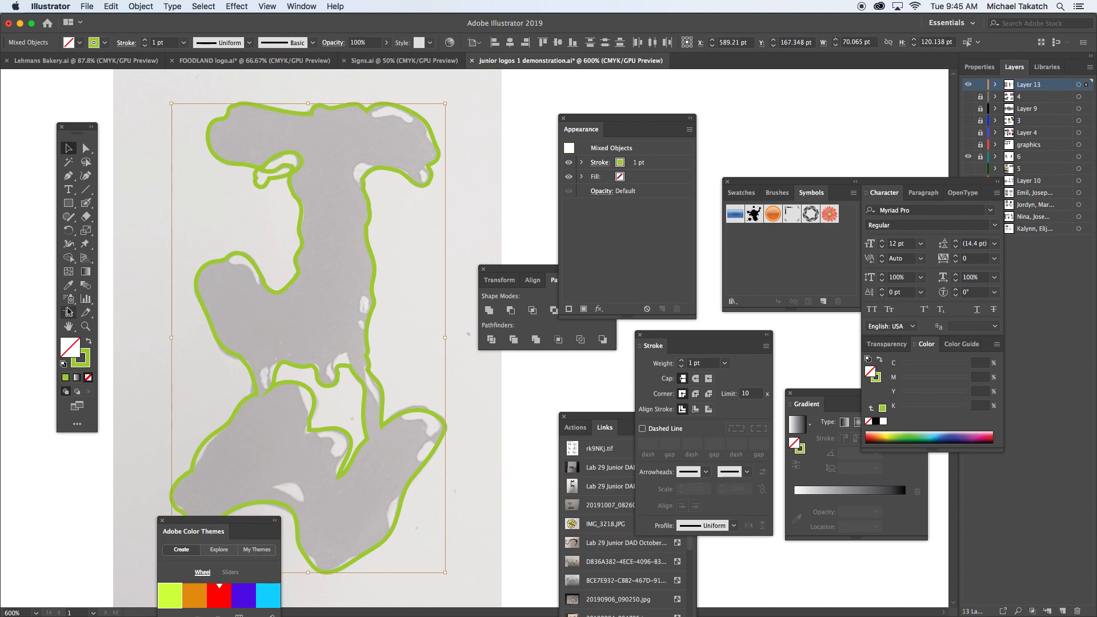
click(76, 260)
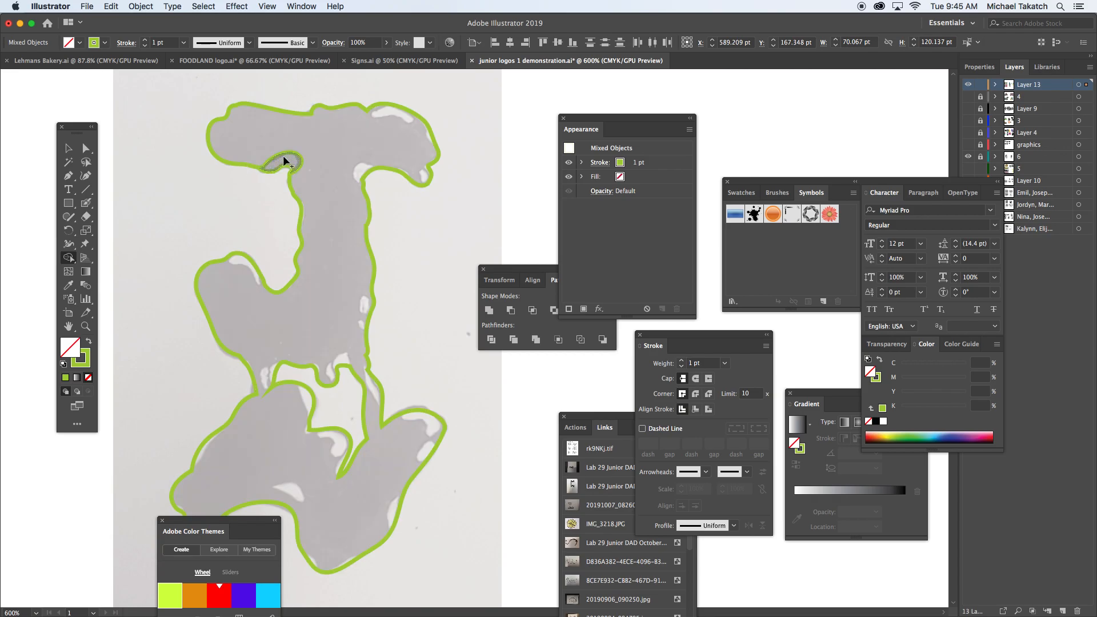
Step: Paint a green blob with the Blob Brush over the highlight on the upper edge of the top bar's right end
click(85, 203)
drag(376, 100, 414, 107)
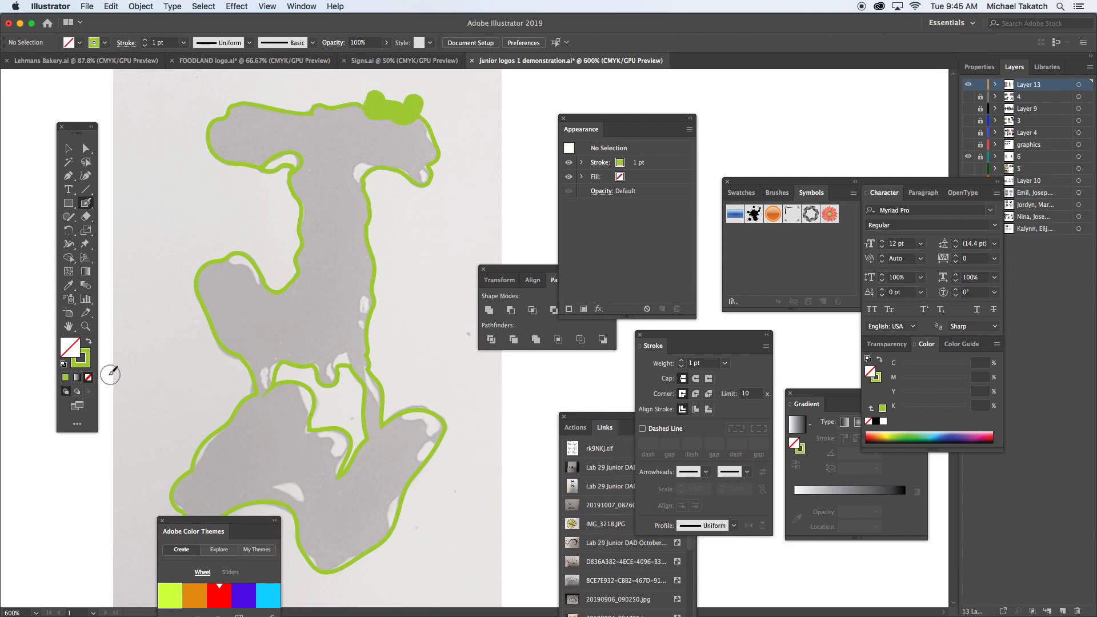
Step: Set the stroke to blue and paint Blob Brush blobs over the highlights on the top bar's right tip and its right underside
click(88, 365)
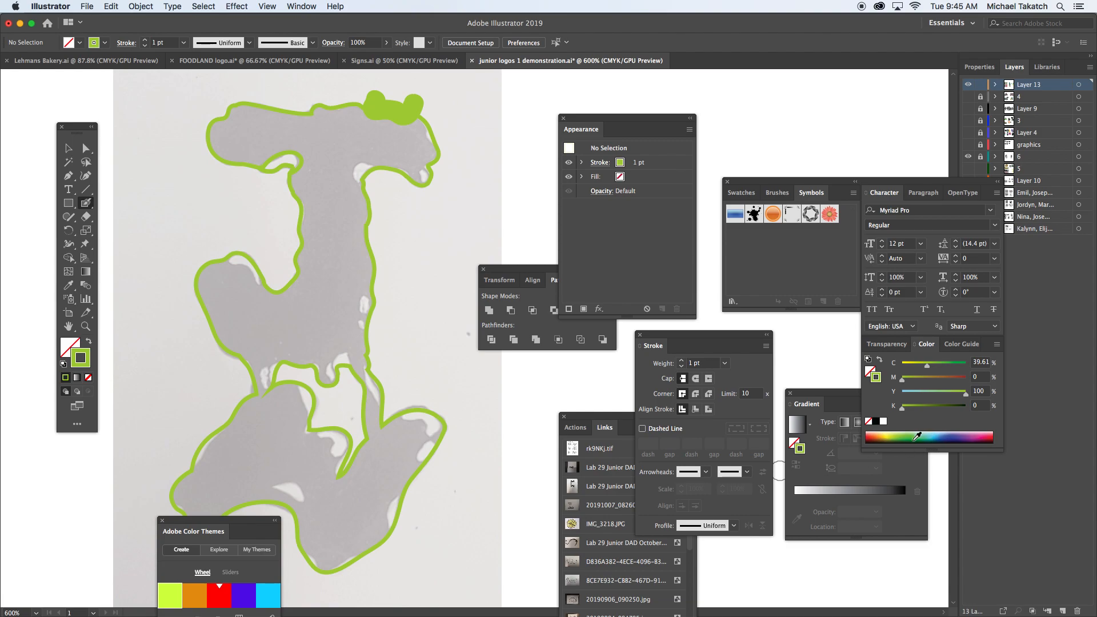
click(932, 434)
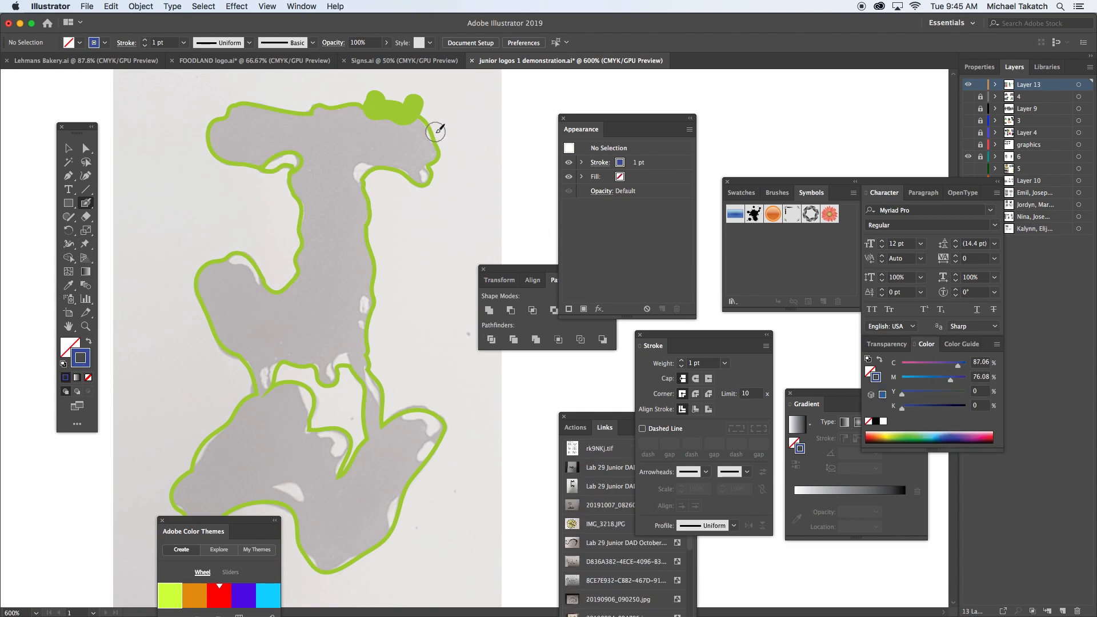
drag(438, 122, 439, 136)
mouse_move(440, 174)
mouse_down()
mouse_move(436, 184)
mouse_move(368, 176)
mouse_up()
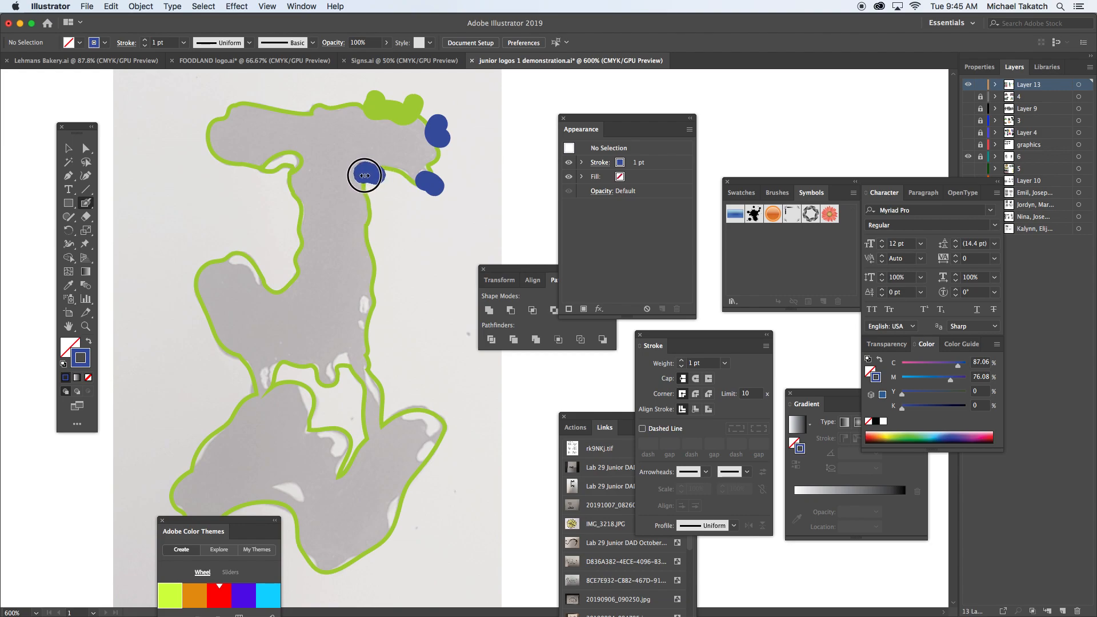
Step: Paint blue blobs over the highlights on the lower right arm, the inner notch, the right drip and the central opening's left edge
mouse_move(412, 416)
mouse_down()
mouse_move(430, 425)
mouse_move(442, 417)
mouse_move(421, 466)
mouse_up()
drag(404, 503, 394, 530)
drag(365, 493, 388, 484)
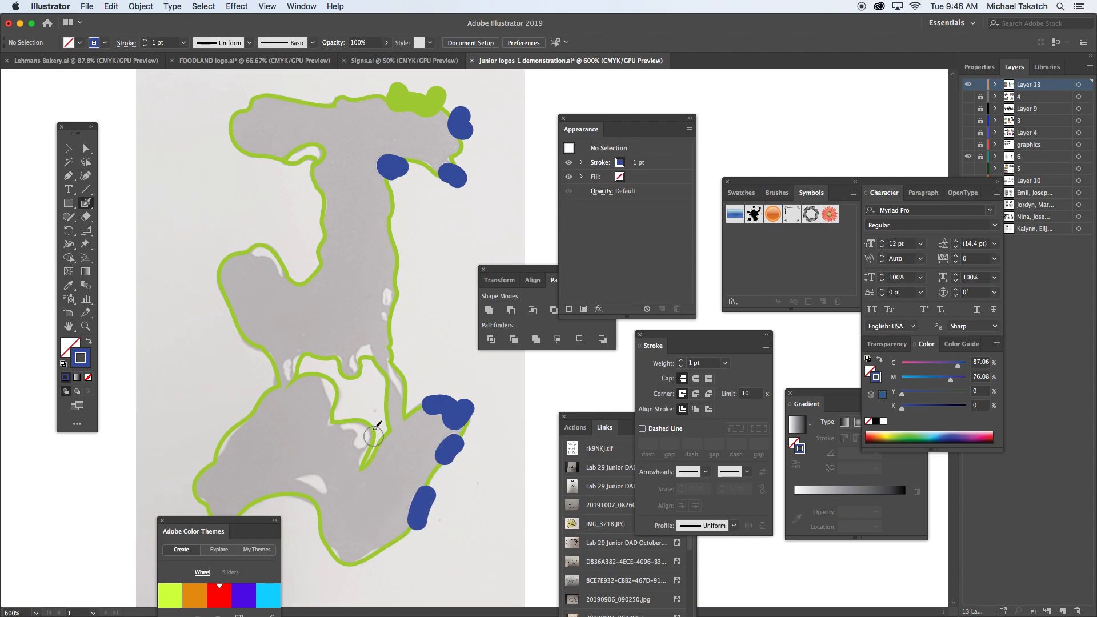
mouse_move(350, 416)
mouse_down()
mouse_move(363, 436)
mouse_move(367, 426)
mouse_up()
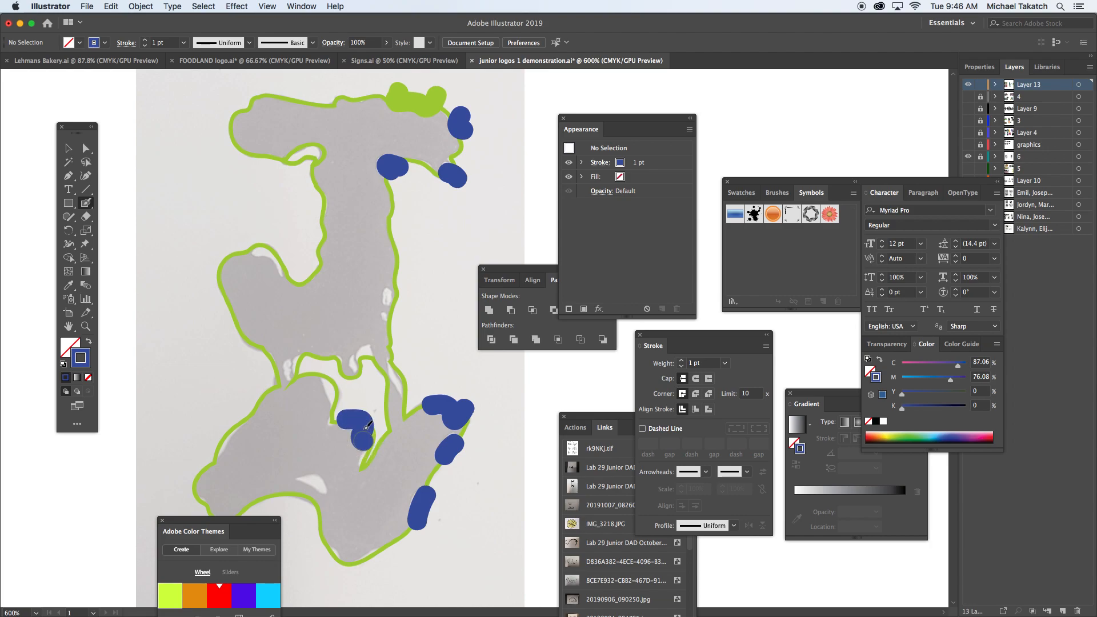
drag(395, 354, 407, 386)
drag(321, 374, 337, 394)
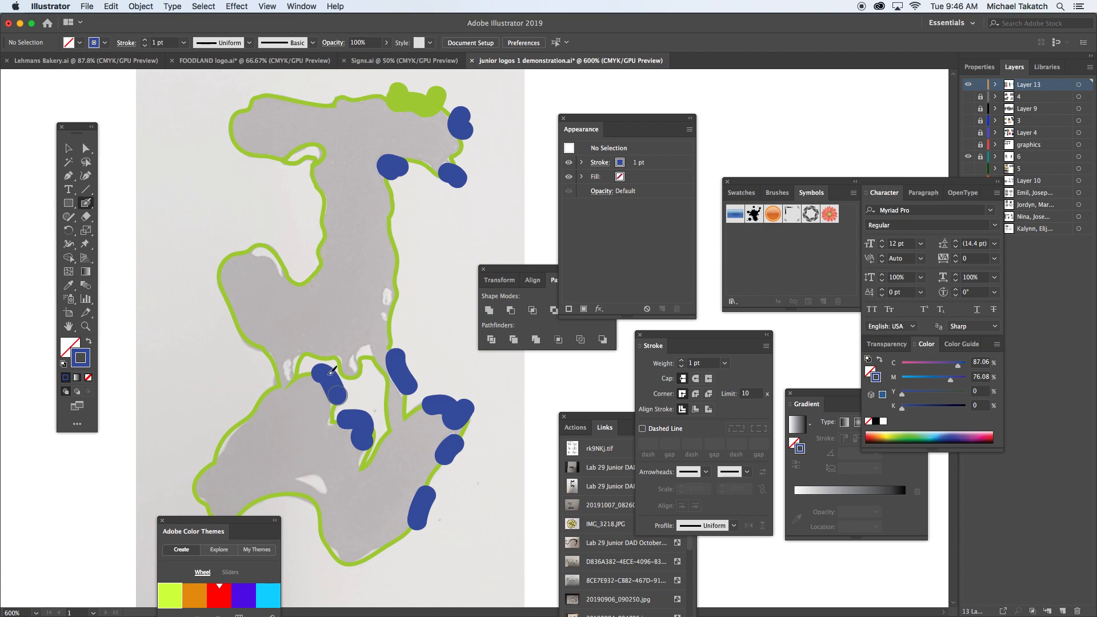
Step: Paint blue blobs over the remaining highlights on the hook's upper edge, the left and middle drips, the stem's right edge and the lower body
drag(259, 247, 294, 266)
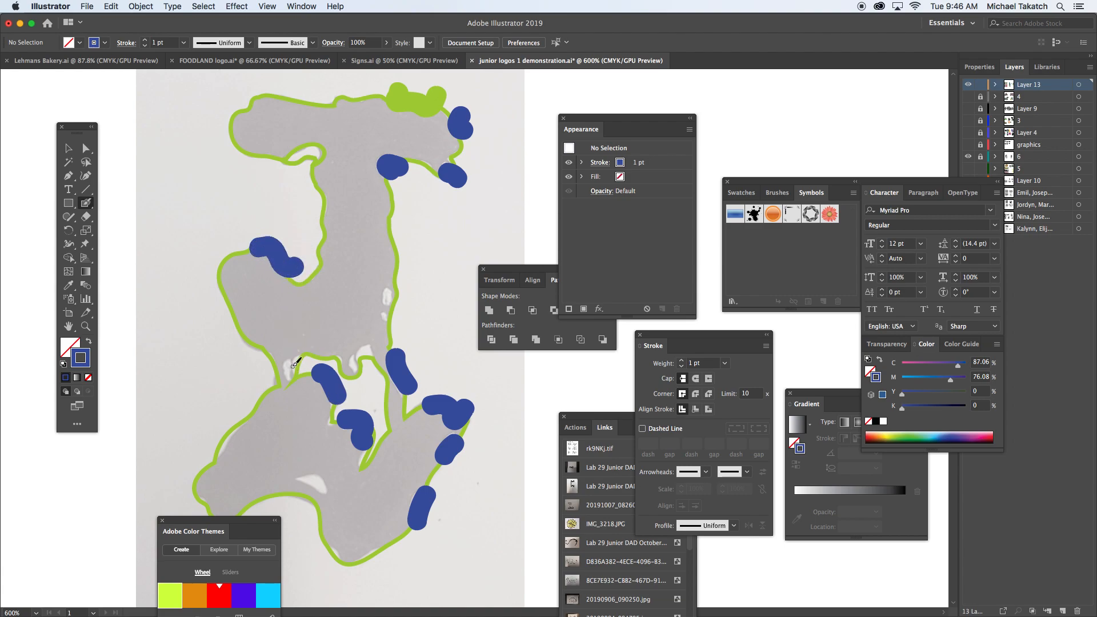
drag(291, 363, 287, 376)
drag(389, 292, 388, 298)
click(383, 315)
mouse_move(371, 350)
mouse_down()
mouse_move(358, 371)
mouse_move(363, 358)
mouse_move(369, 375)
mouse_up()
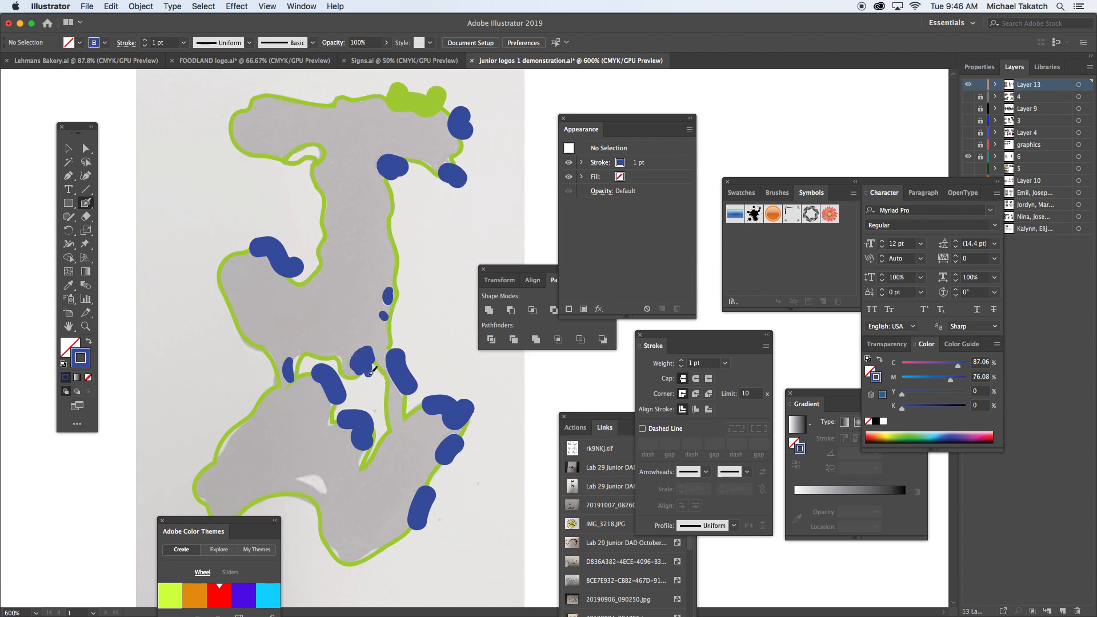
drag(302, 479, 324, 486)
drag(432, 263, 400, 259)
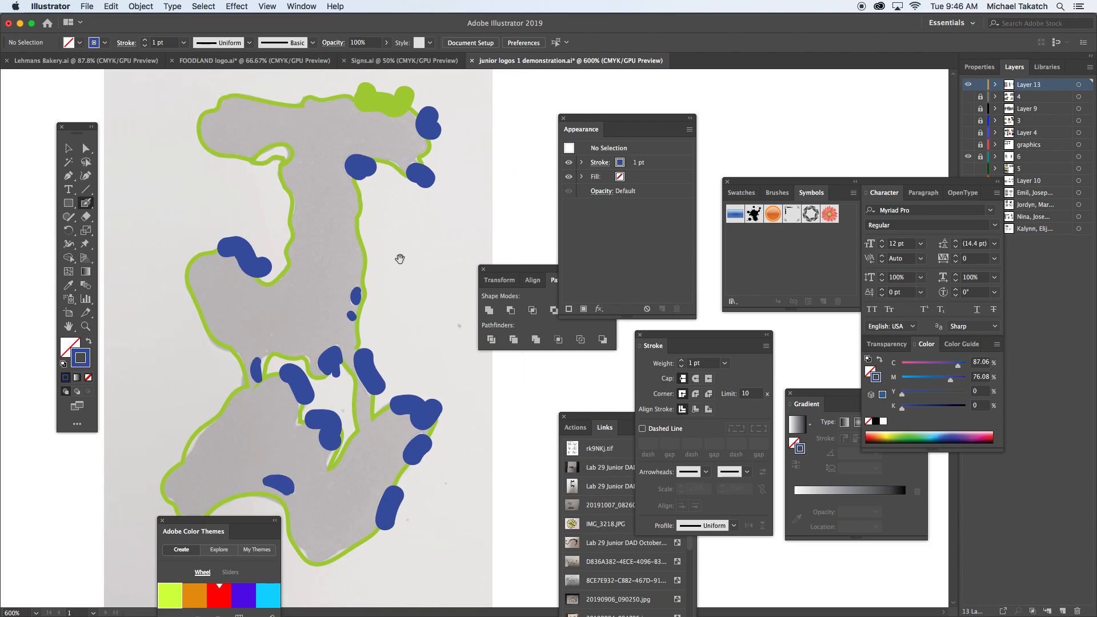
Step: Give the green blob on the top bar's right end a blue stroke
key(v)
click(395, 104)
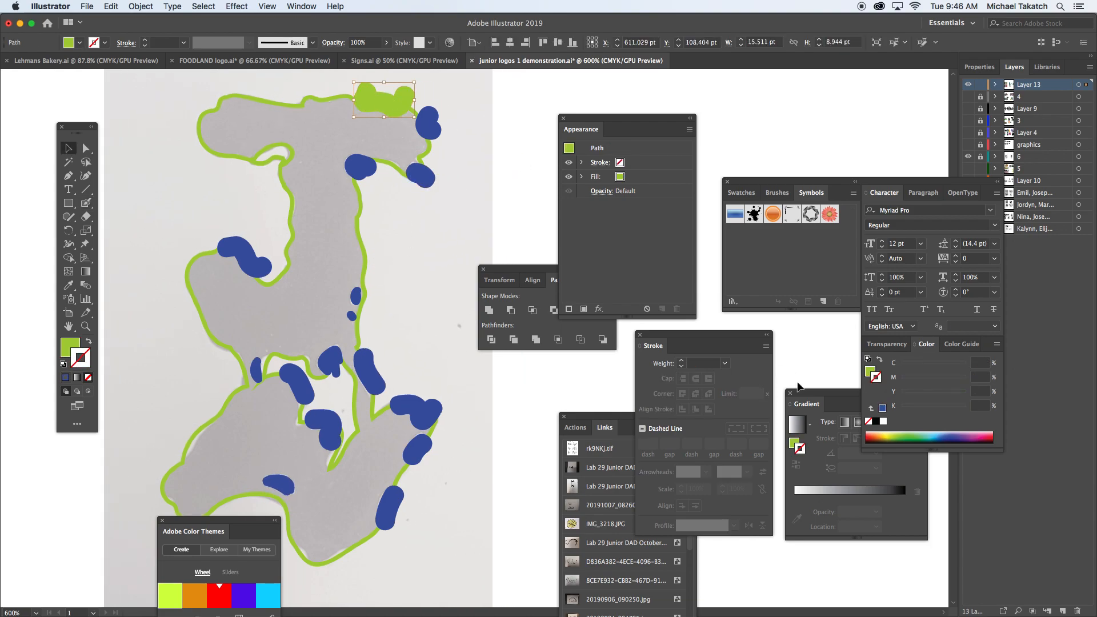
click(946, 434)
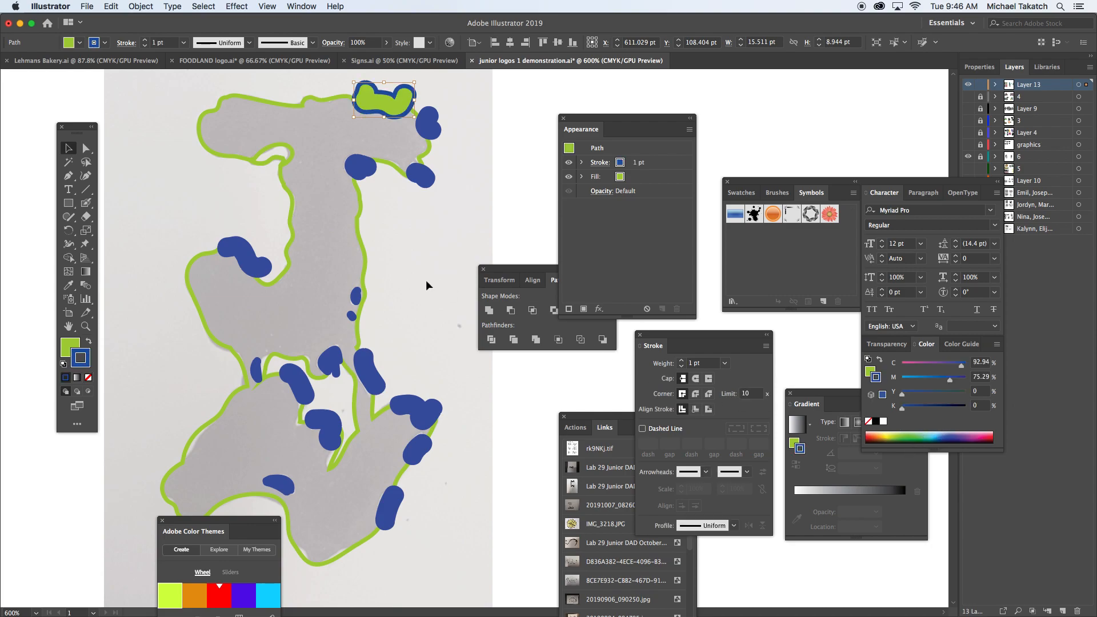
Step: Select the whole artwork and remove the blue blob parts overhanging the top bar's outline and the hook with the Shape Builder
drag(161, 100, 450, 539)
click(68, 257)
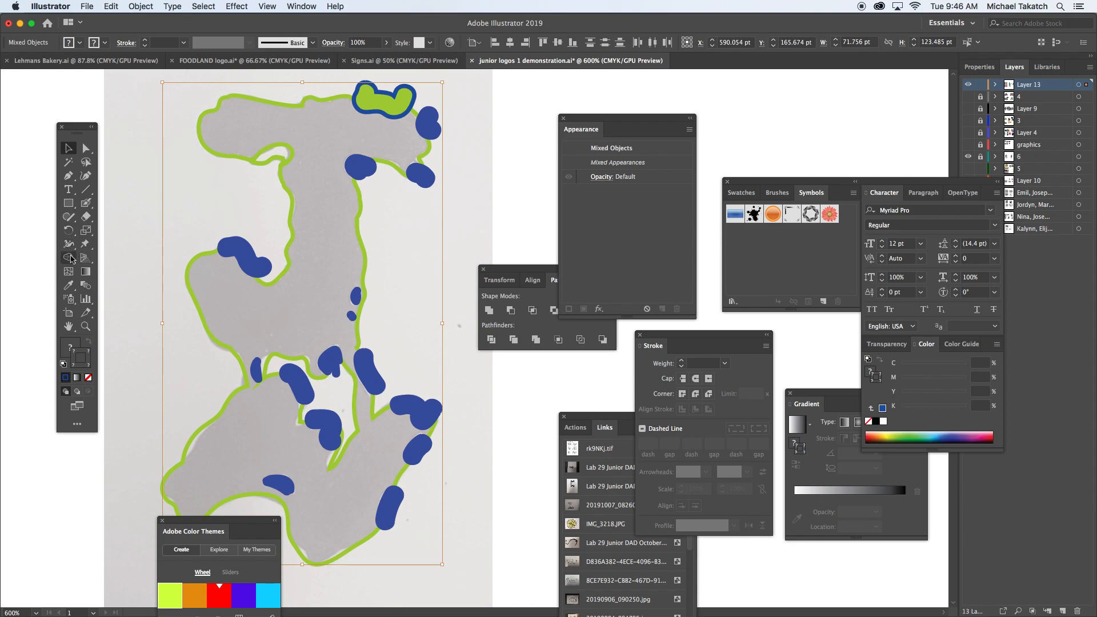
alt+click(433, 119)
alt+click(434, 182)
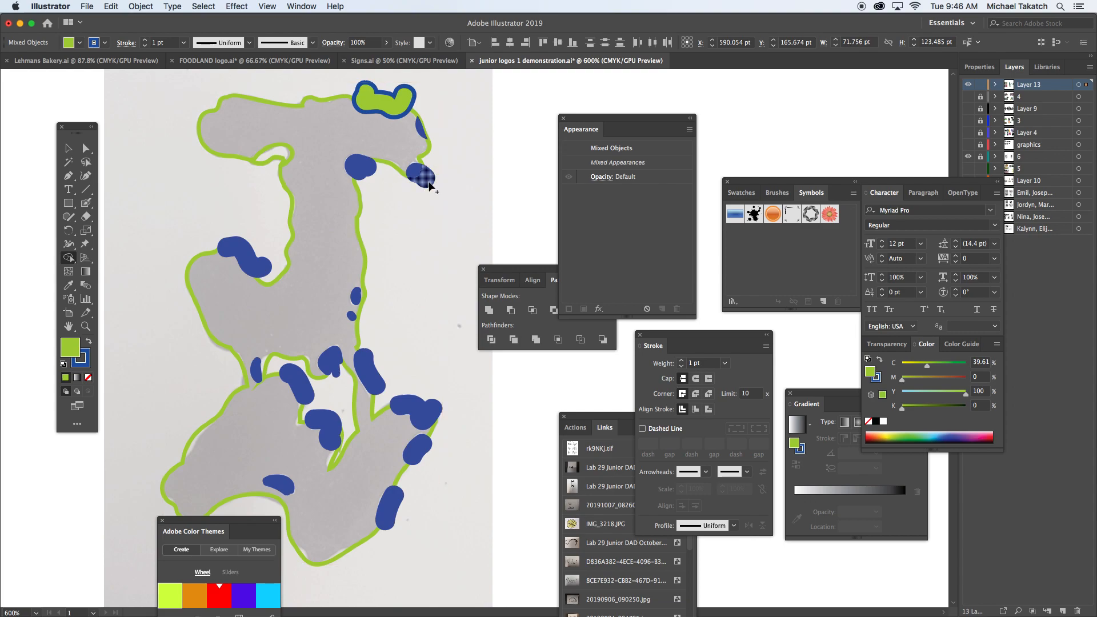
alt+click(428, 185)
alt+click(373, 176)
alt+click(261, 269)
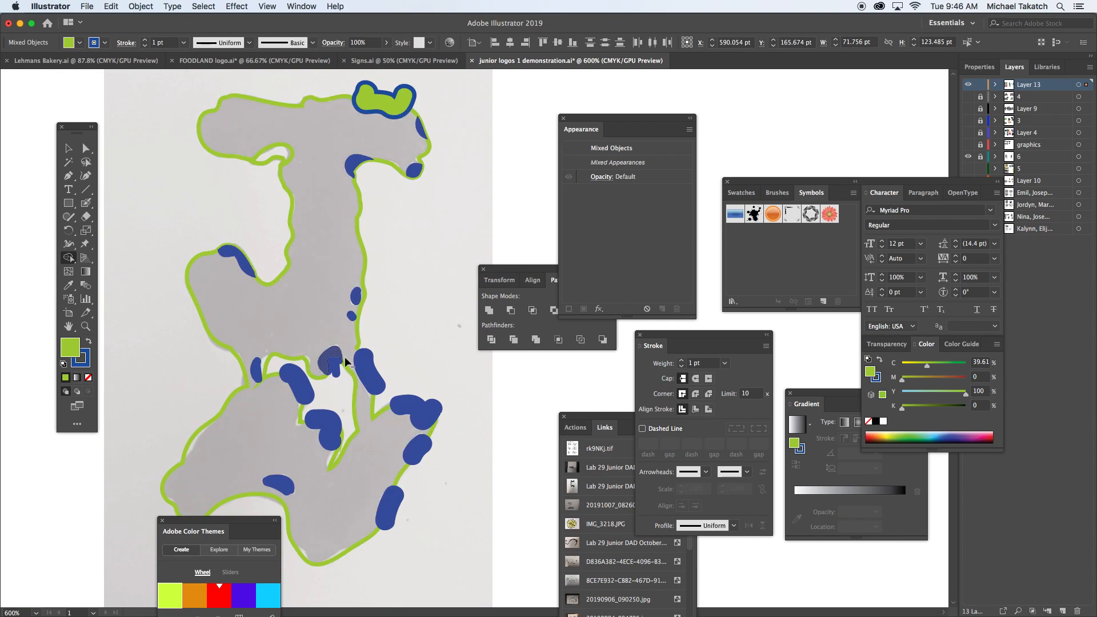
Step: Trim the overhanging parts of the blobs around the drips, lower right arm and inner opening, and of the green blob on the top bar
alt+click(373, 369)
alt+click(413, 403)
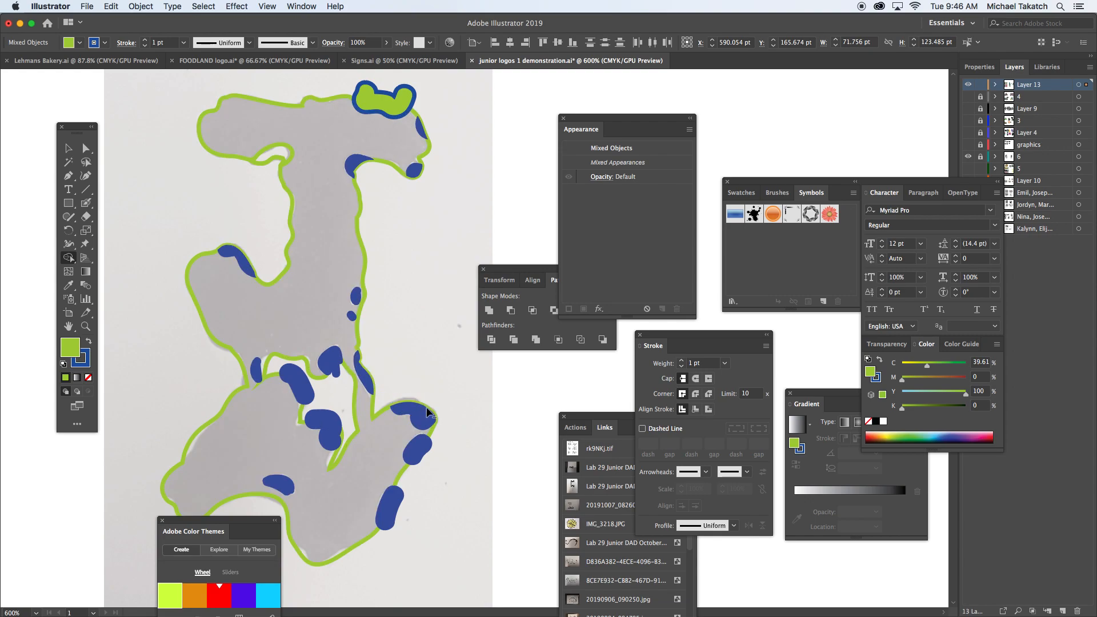
alt+click(425, 455)
alt+click(395, 502)
alt+click(314, 398)
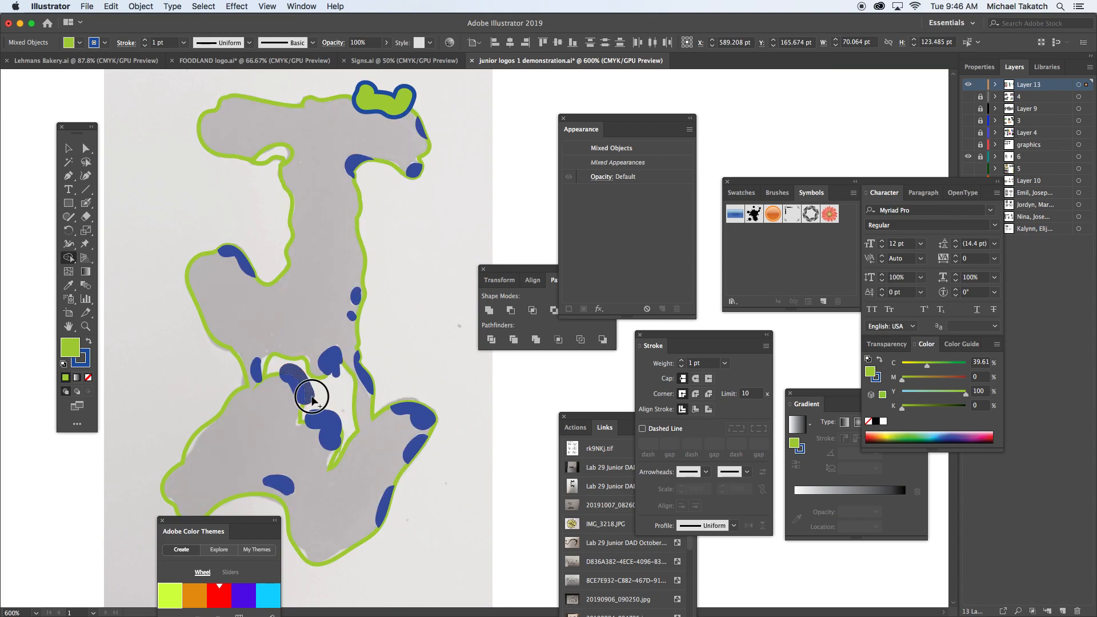
alt+click(337, 375)
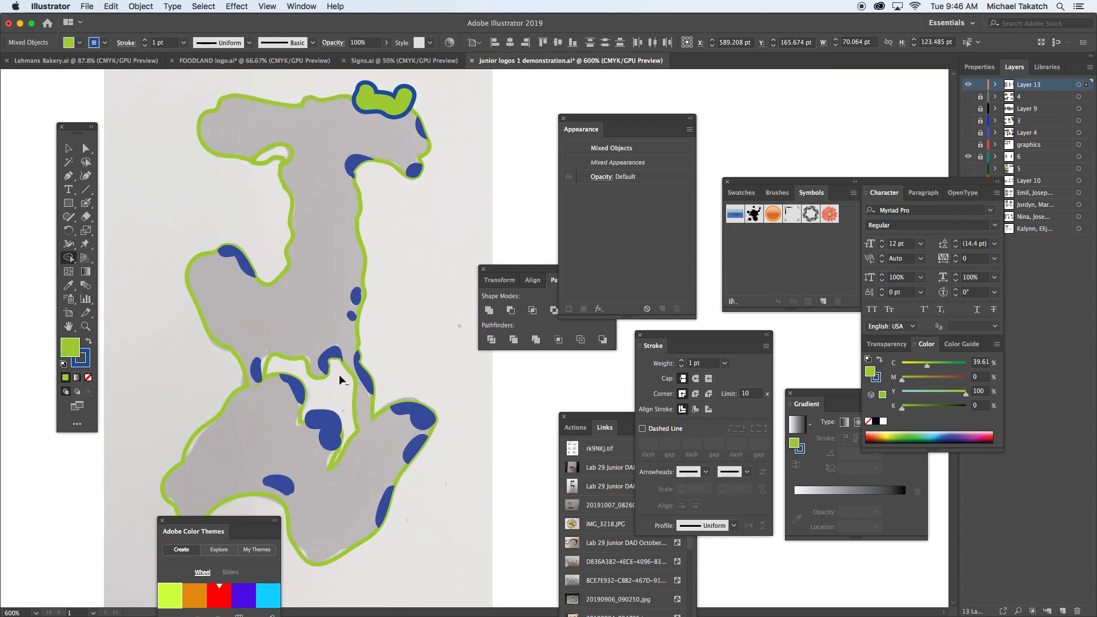
alt+click(323, 416)
alt+click(393, 91)
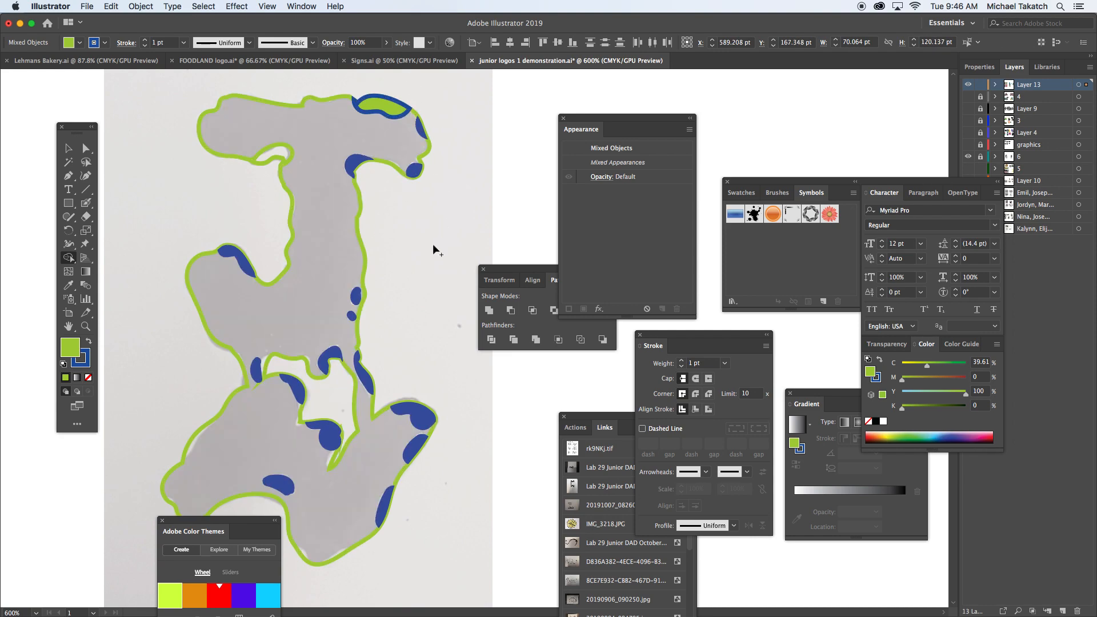
click(70, 148)
click(122, 162)
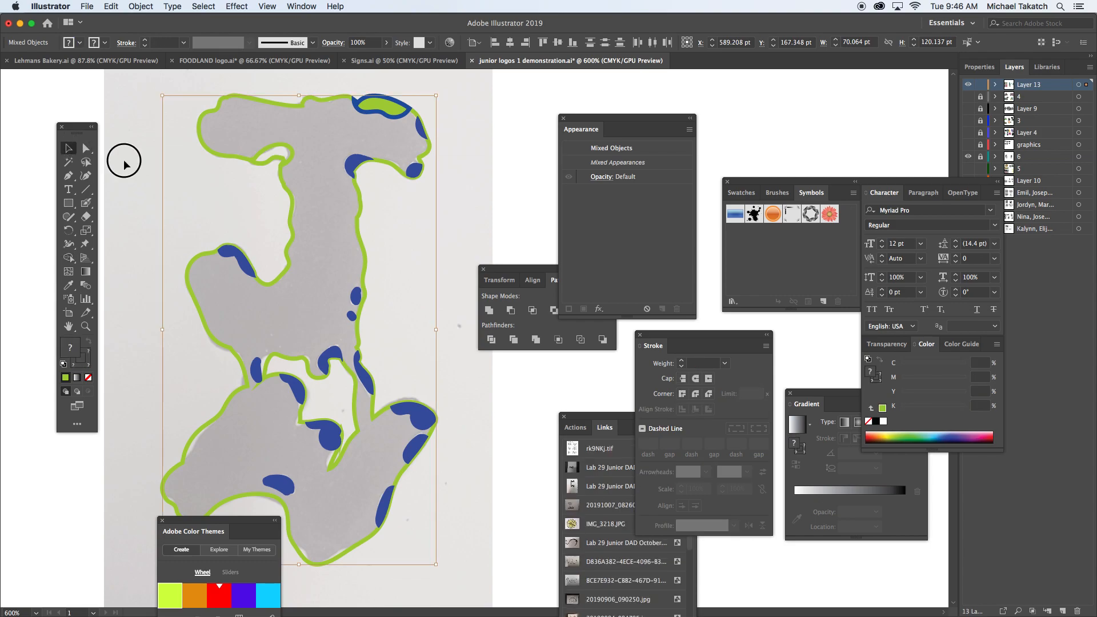
drag(166, 89, 473, 552)
click(270, 104)
key(super+8)
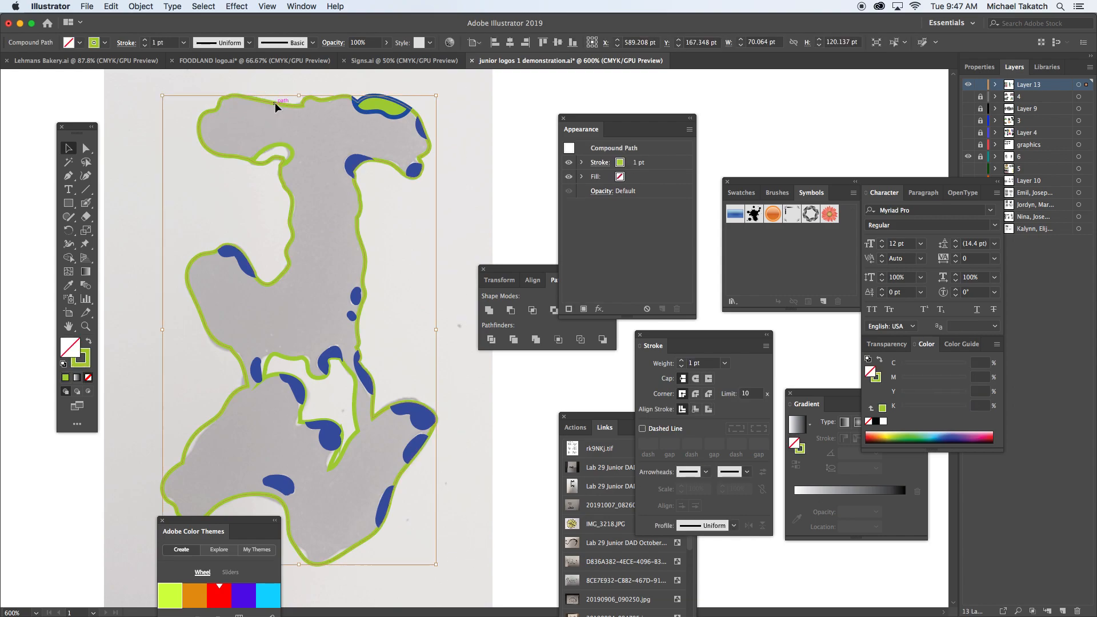
drag(207, 114, 252, 99)
click(157, 102)
Step: Select all highlight shapes without the letter outline and give them a red fill with no stroke
drag(143, 79, 485, 574)
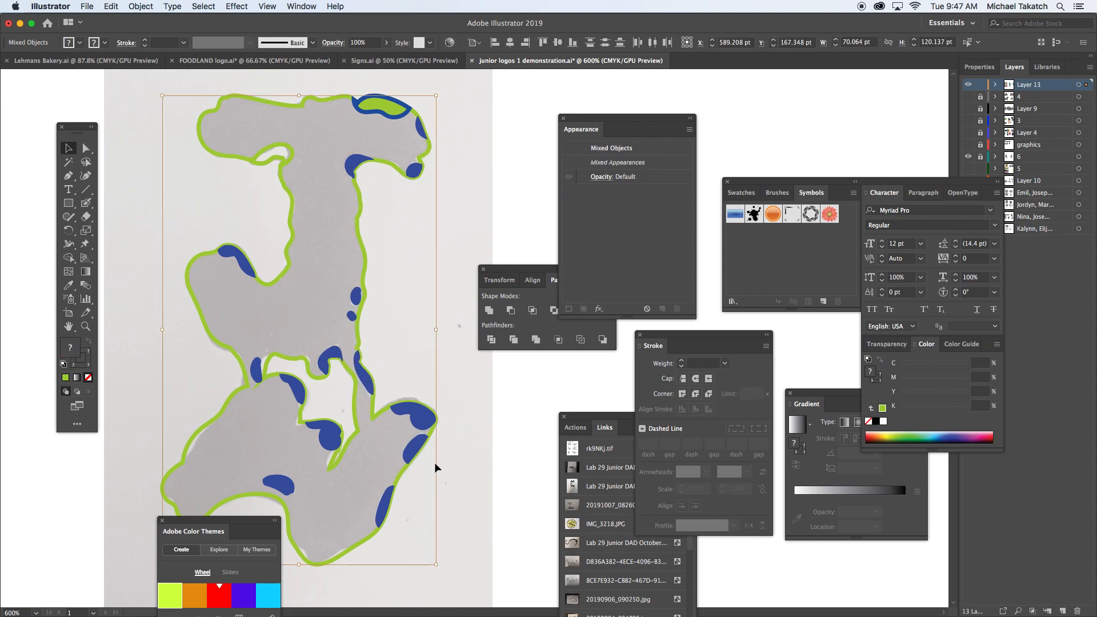
drag(355, 299, 419, 280)
key(super+z)
shift+click(197, 255)
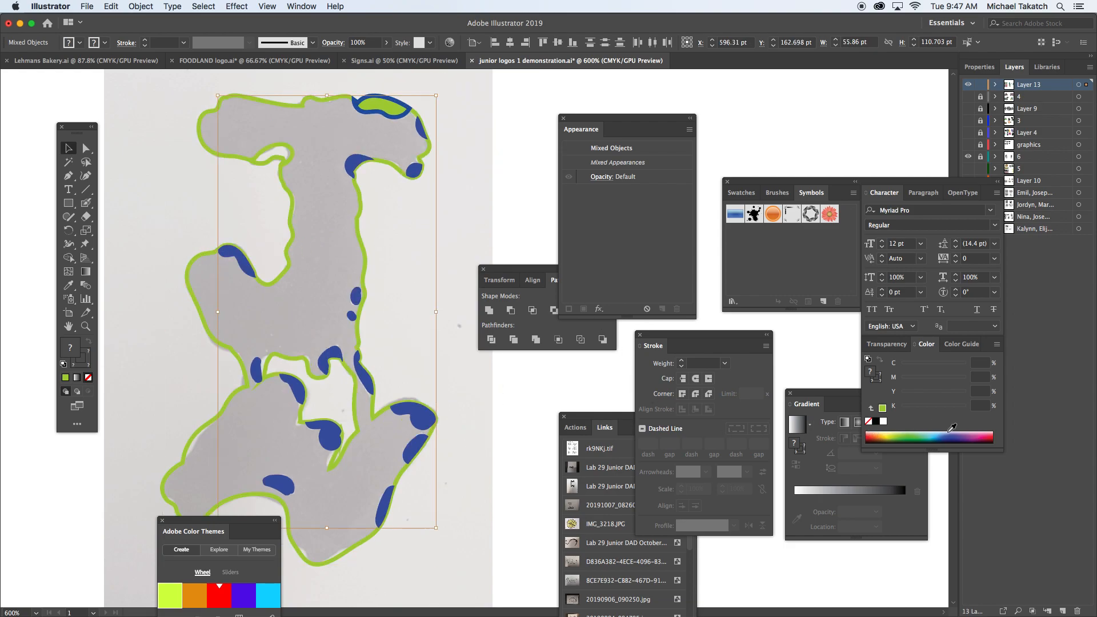
click(987, 436)
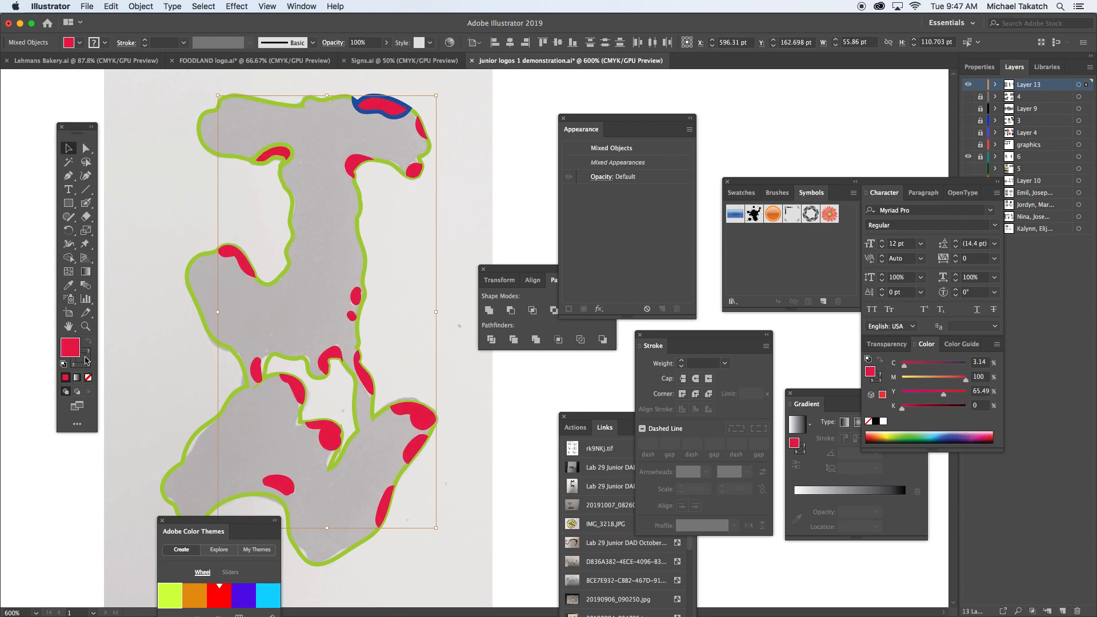
click(88, 357)
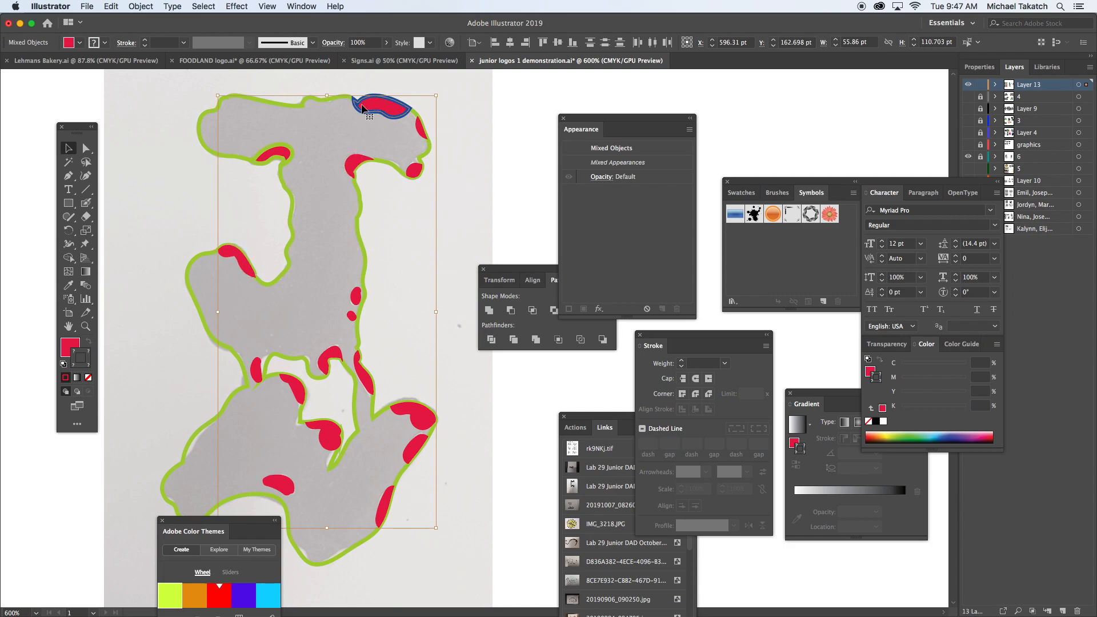
click(88, 378)
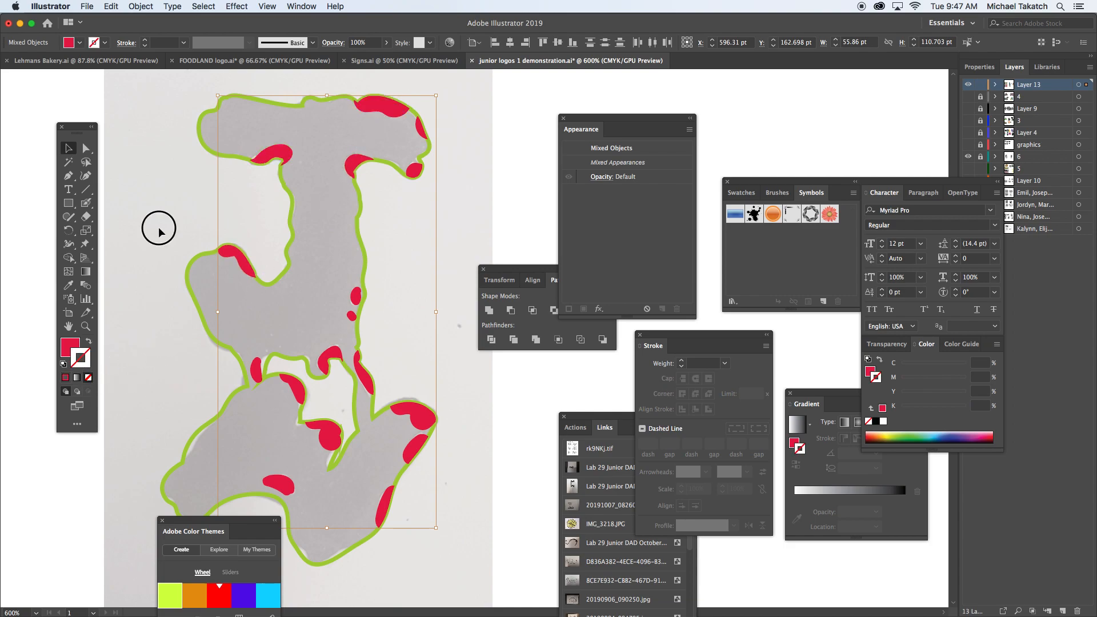
Step: Recolor the letter outline a darker green and swap its fill and stroke to make the letter solid
click(189, 257)
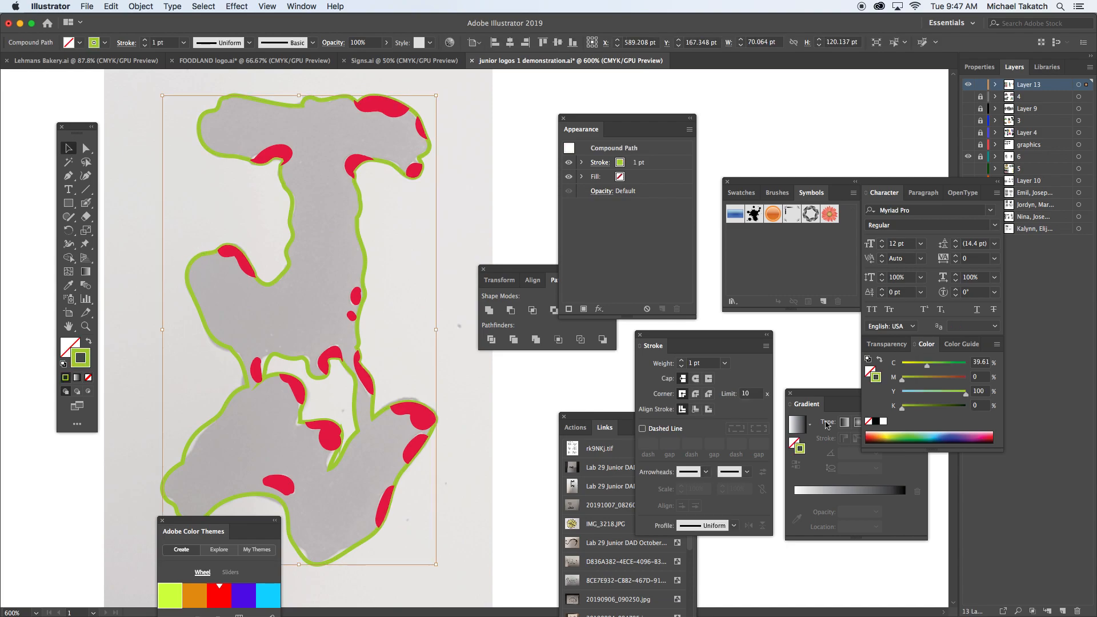
click(898, 438)
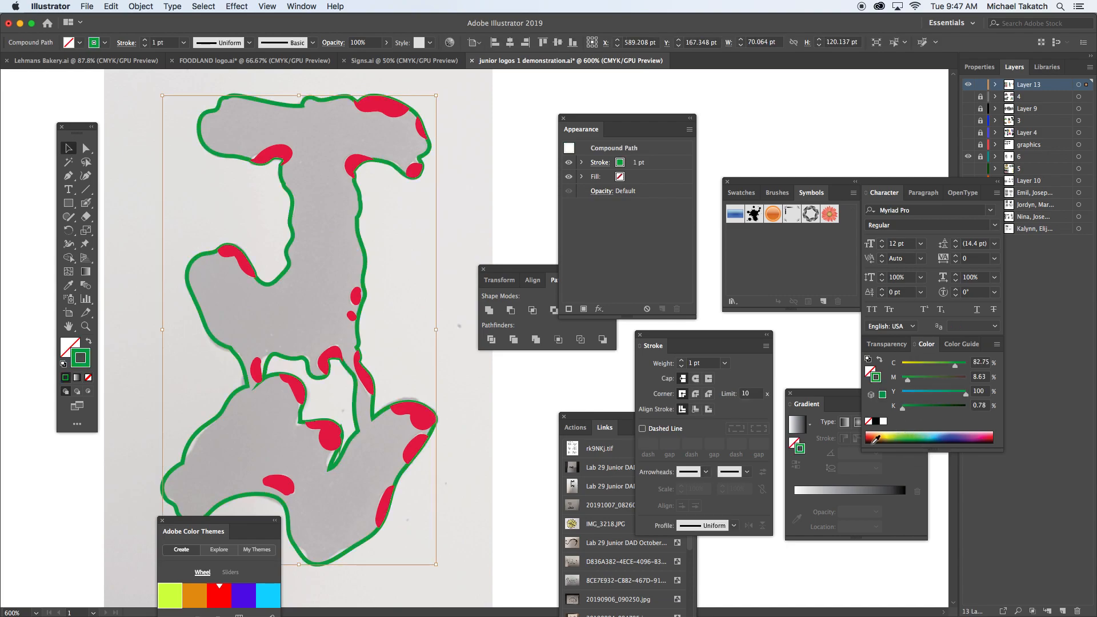
key(shift+x)
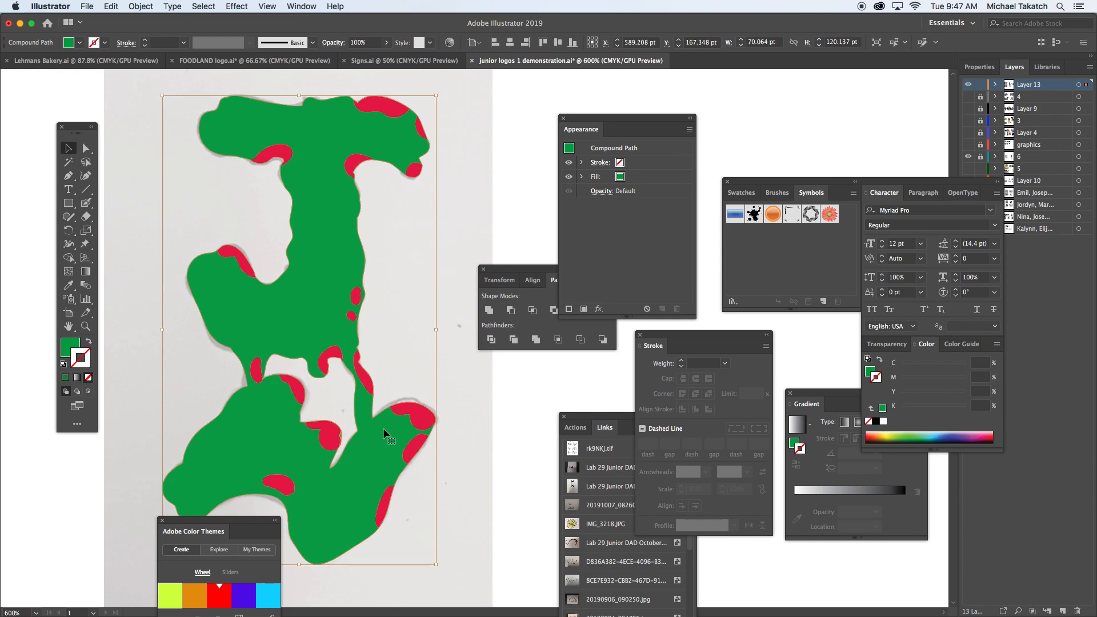
click(479, 205)
Step: Hide layer 6 with the sketch and delete the stray black and green strokes above the letter
click(968, 157)
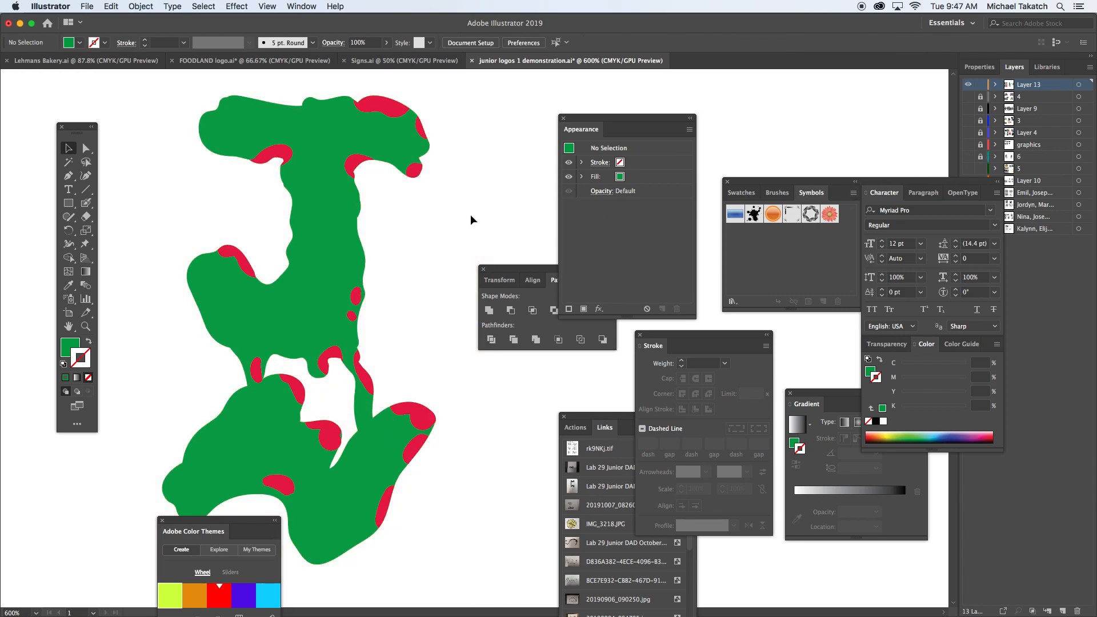
key(super+minus)
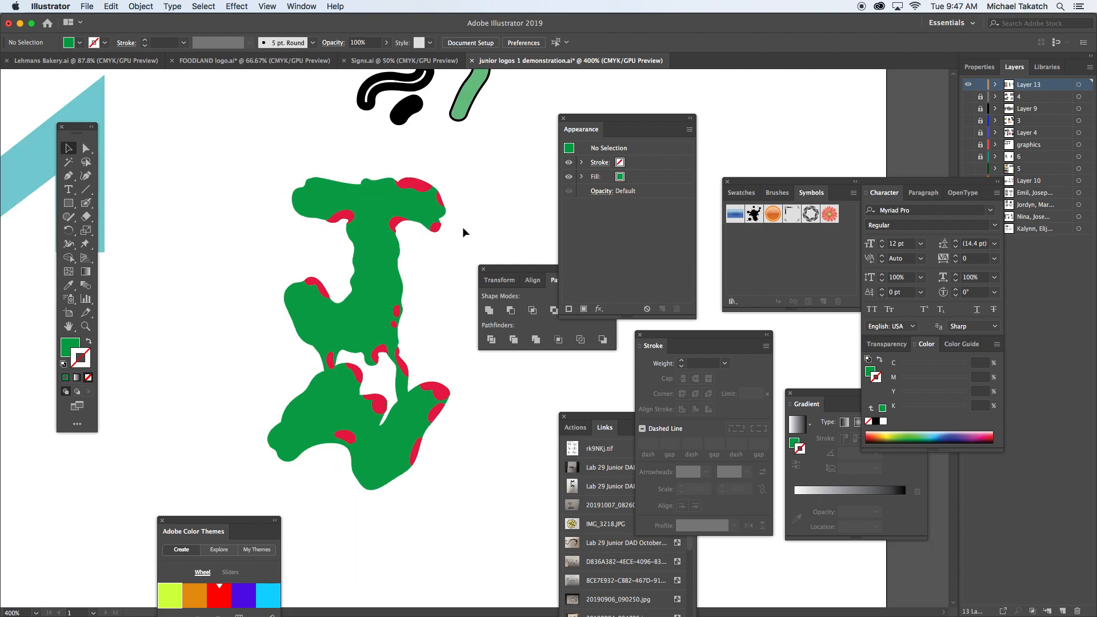
drag(493, 181, 427, 251)
drag(289, 140, 466, 201)
key(Delete)
drag(460, 253, 456, 206)
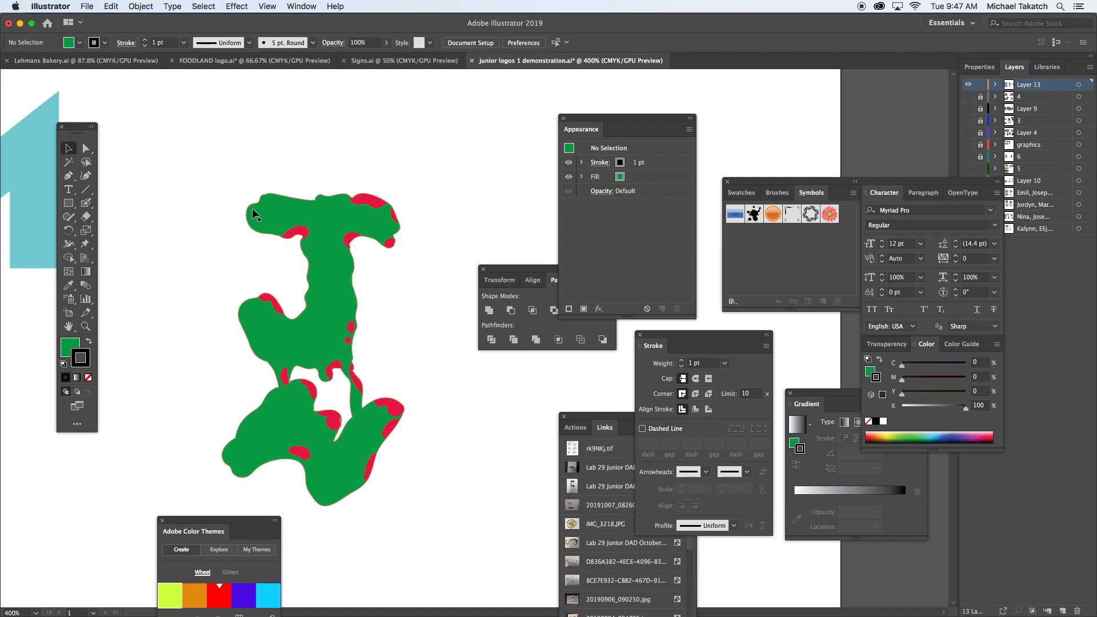
Step: Select all the highlight shapes without the letter and change their fill from the color spectrum to dark purple, with no stroke
drag(179, 173, 465, 530)
mouse_move(270, 221)
mouse_down()
mouse_move(301, 193)
mouse_move(268, 215)
mouse_up()
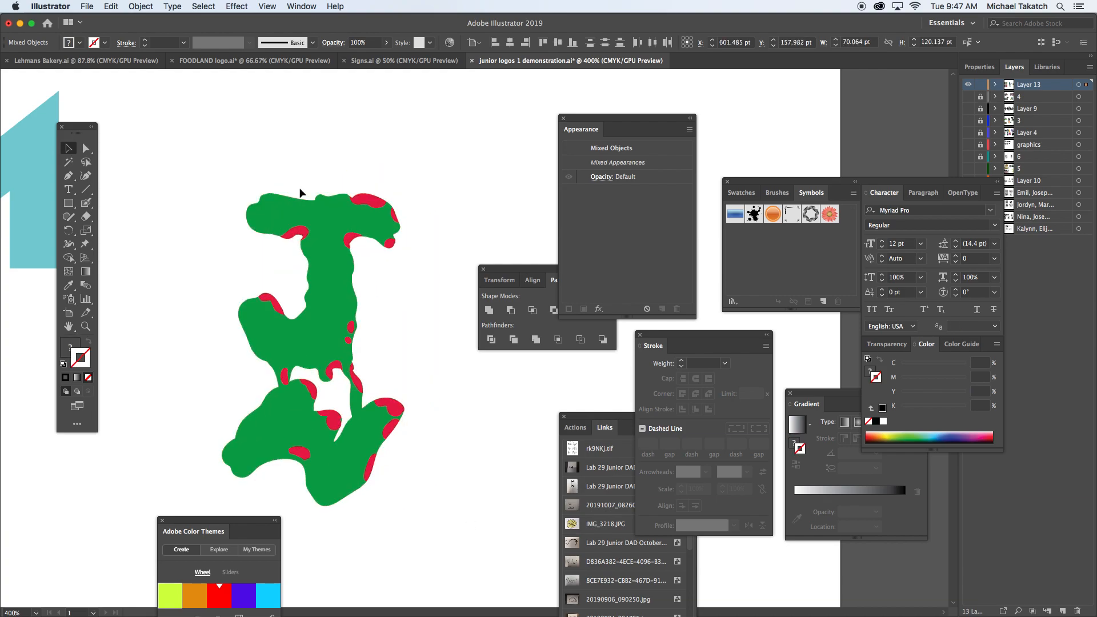
shift+click(269, 215)
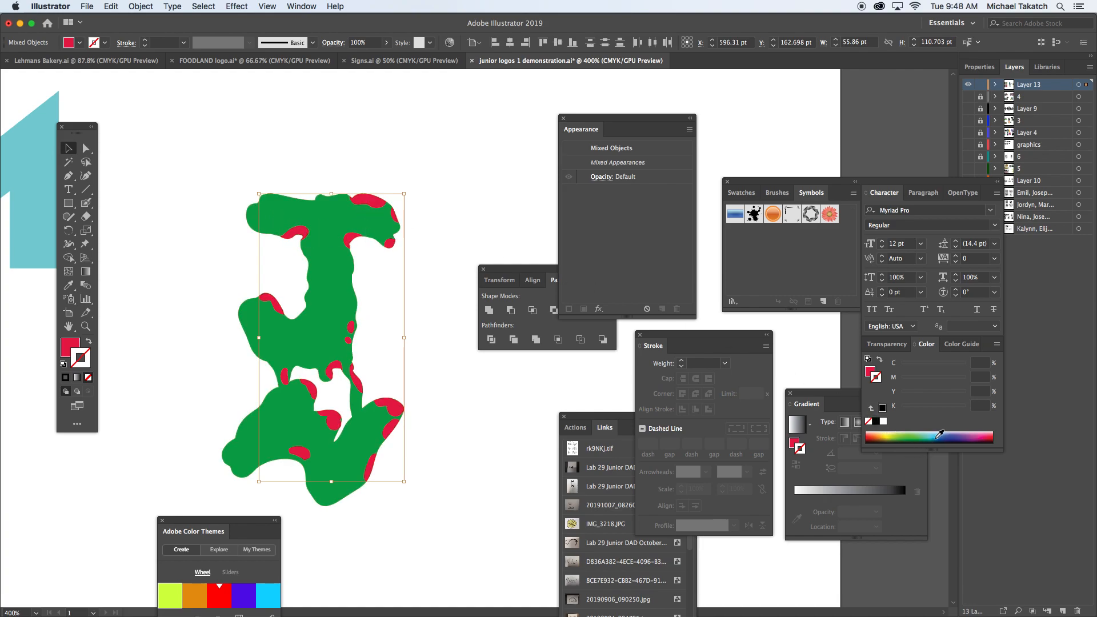
click(938, 434)
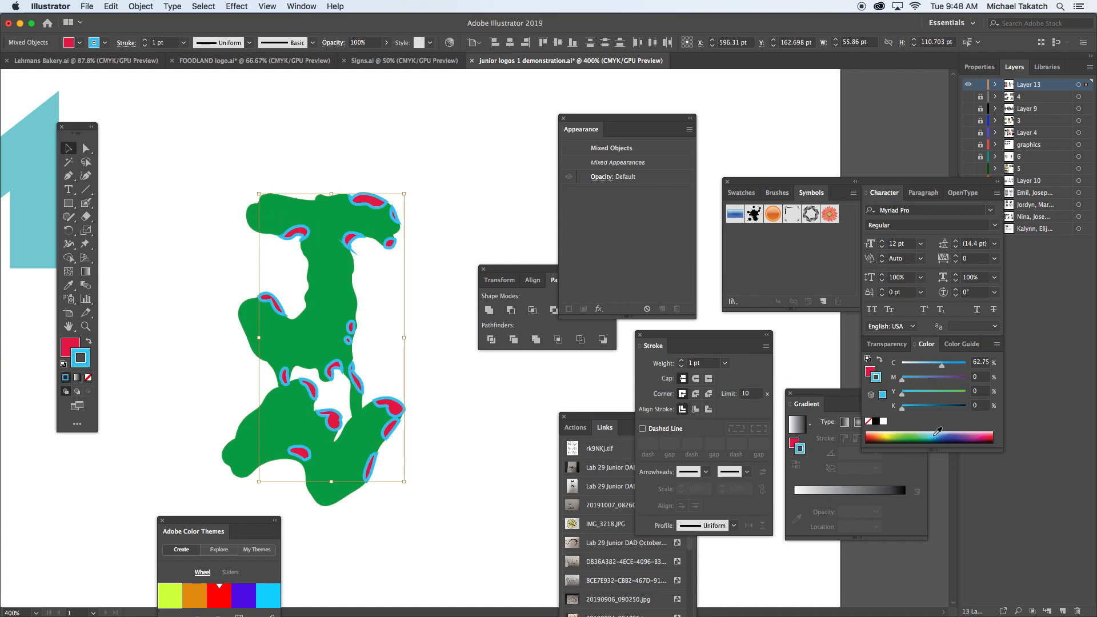
key(super+z)
key(x)
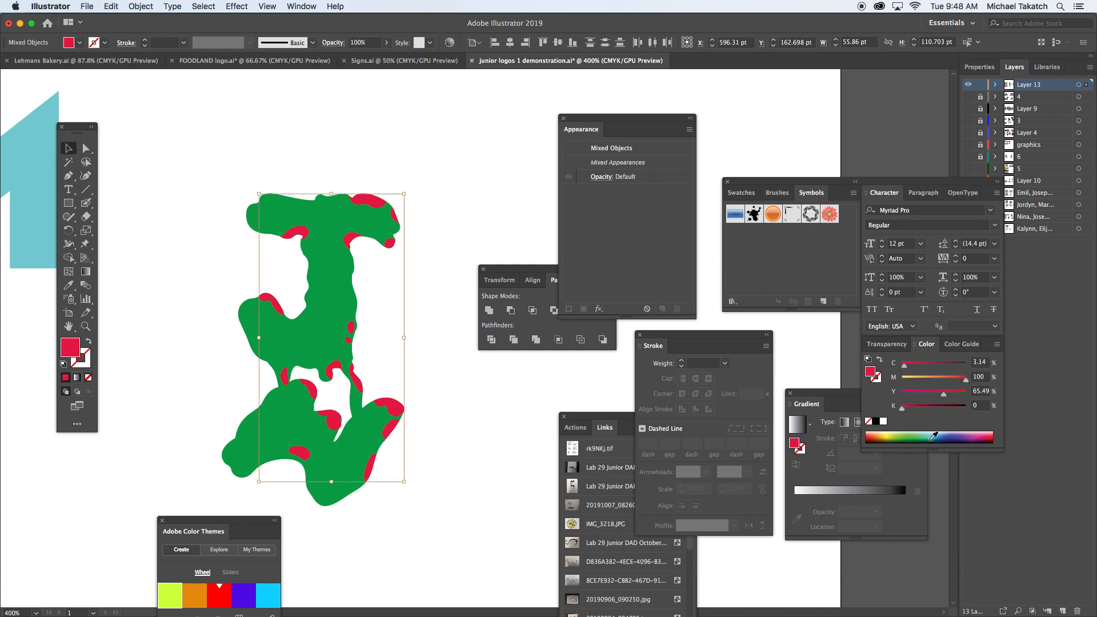
click(934, 435)
drag(912, 433, 876, 436)
click(871, 436)
click(966, 435)
Step: Group the purple highlight shapes, then try moving the group off the letter and undo the move
click(140, 7)
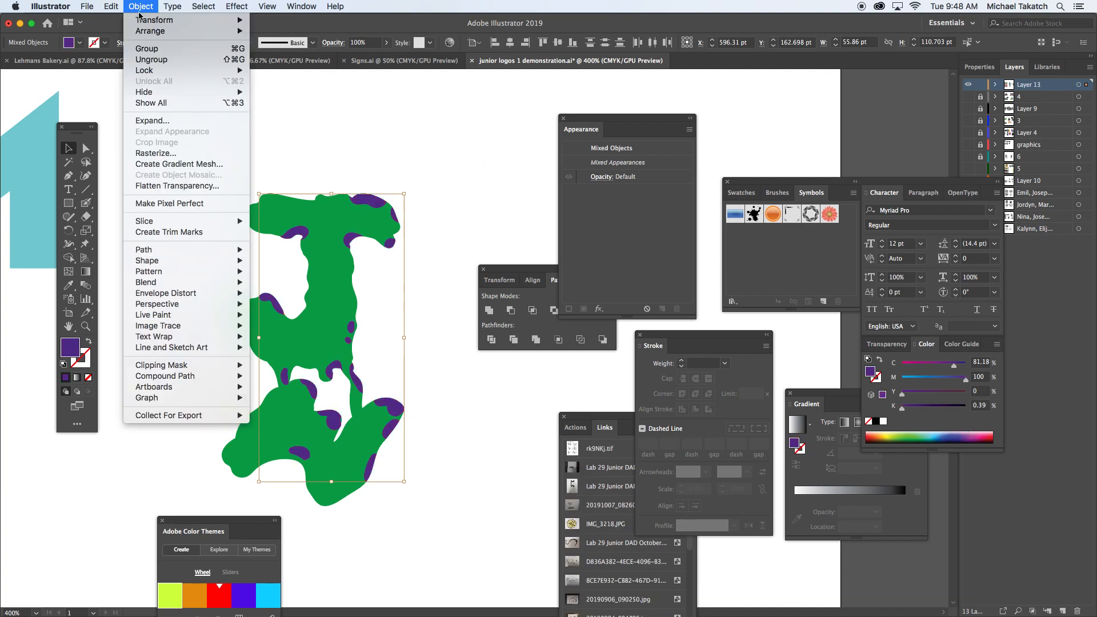
click(158, 50)
click(297, 136)
drag(303, 232, 342, 222)
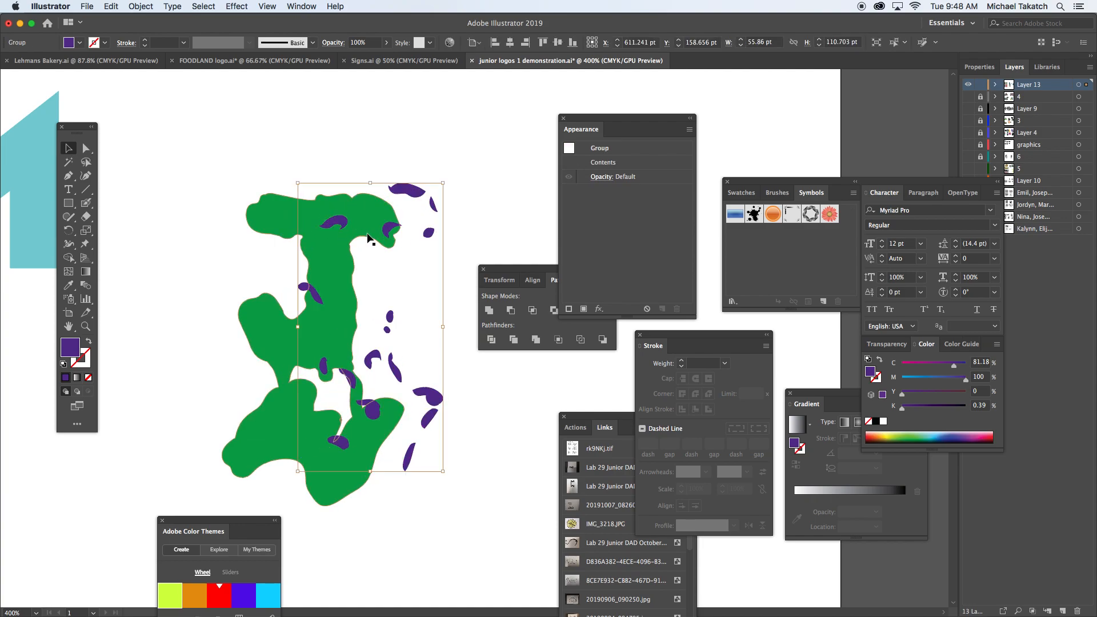
key(super+z)
Step: Fill the letter with New Gradient Swatch 1, removing its white stop and placing the magenta stop at 14.06%
click(278, 204)
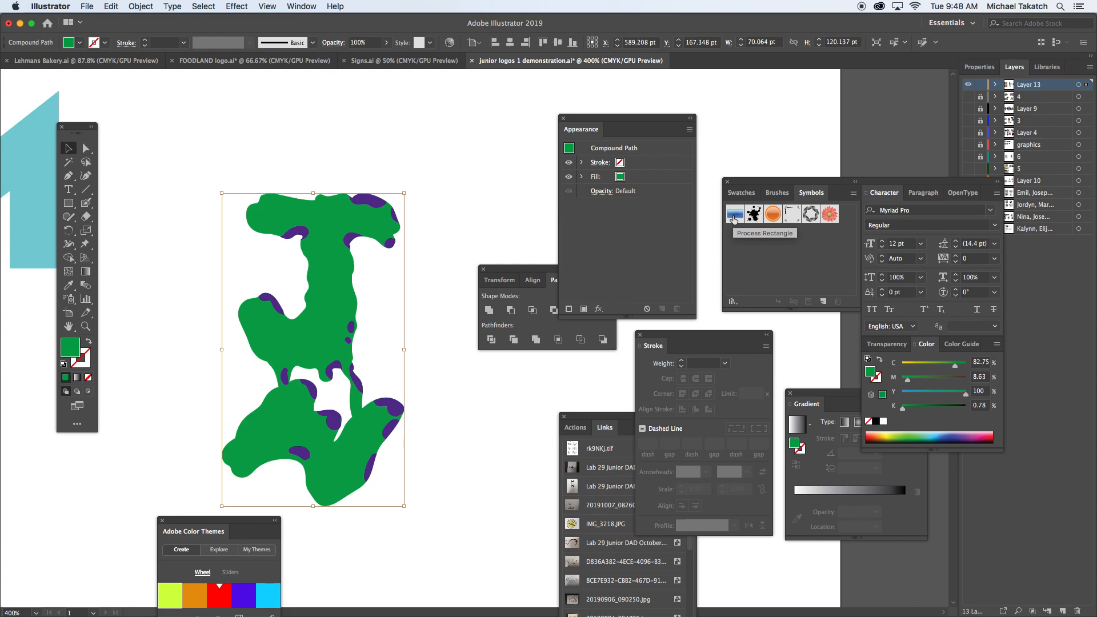
click(809, 427)
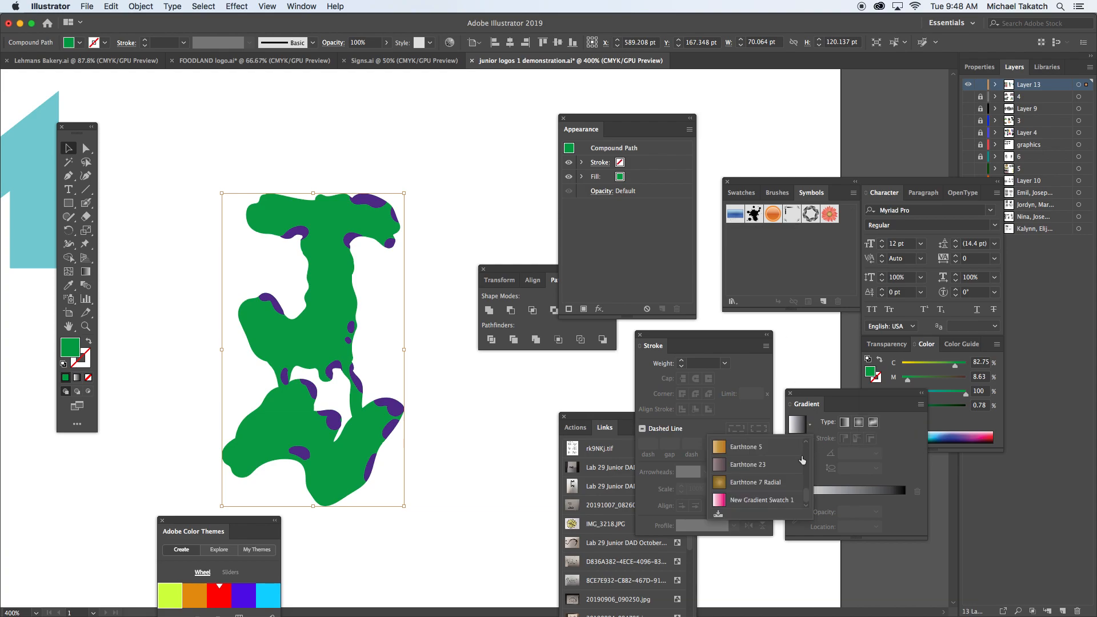
click(741, 501)
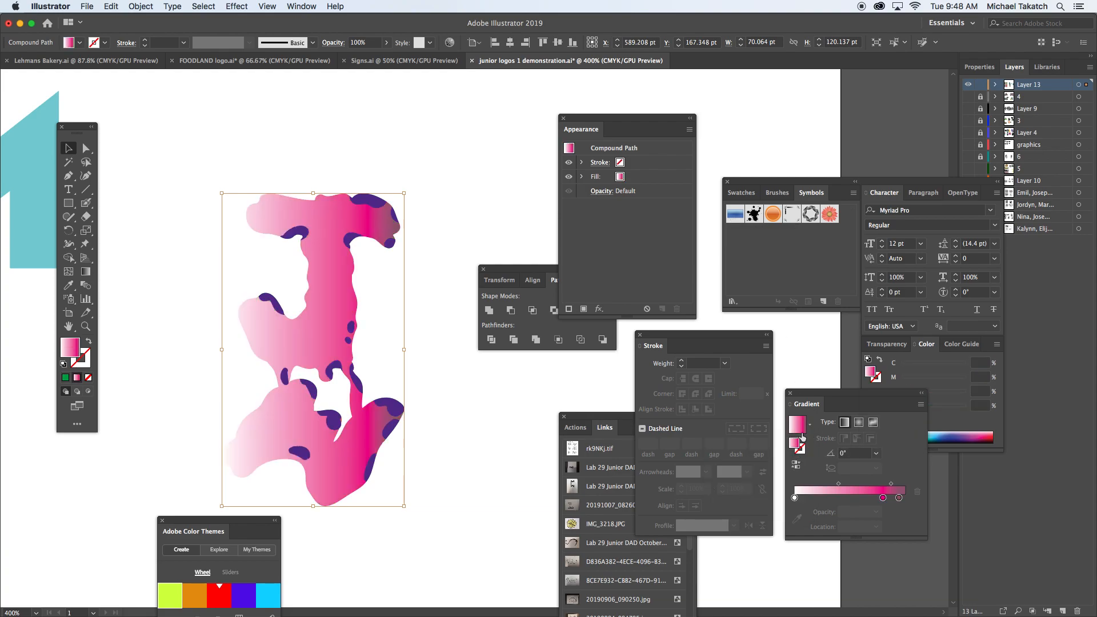
drag(884, 498, 793, 516)
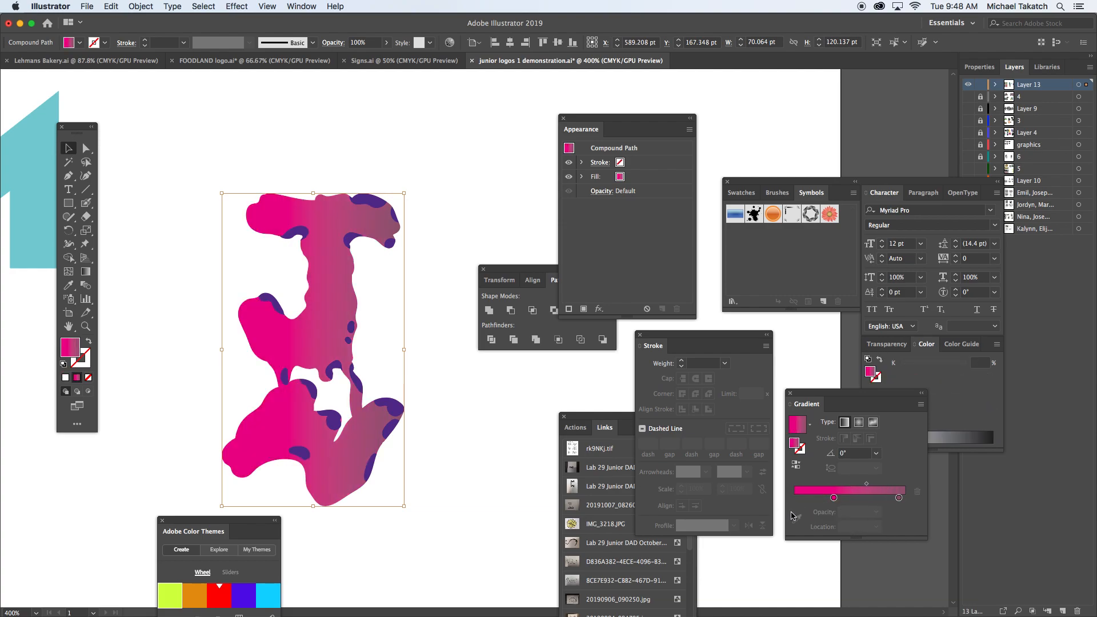
drag(899, 499, 810, 499)
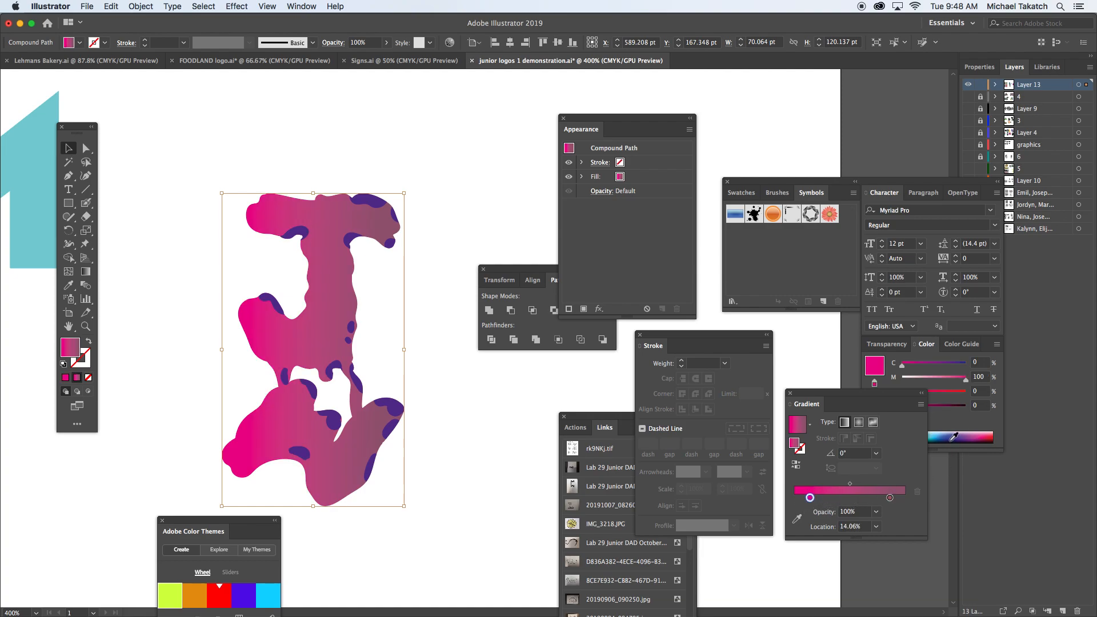
Step: Add a light blue stop (C 63.53, M 0, Y 12.16, K 0) at 48.6% to the letter's gradient and deselect the artwork
click(849, 499)
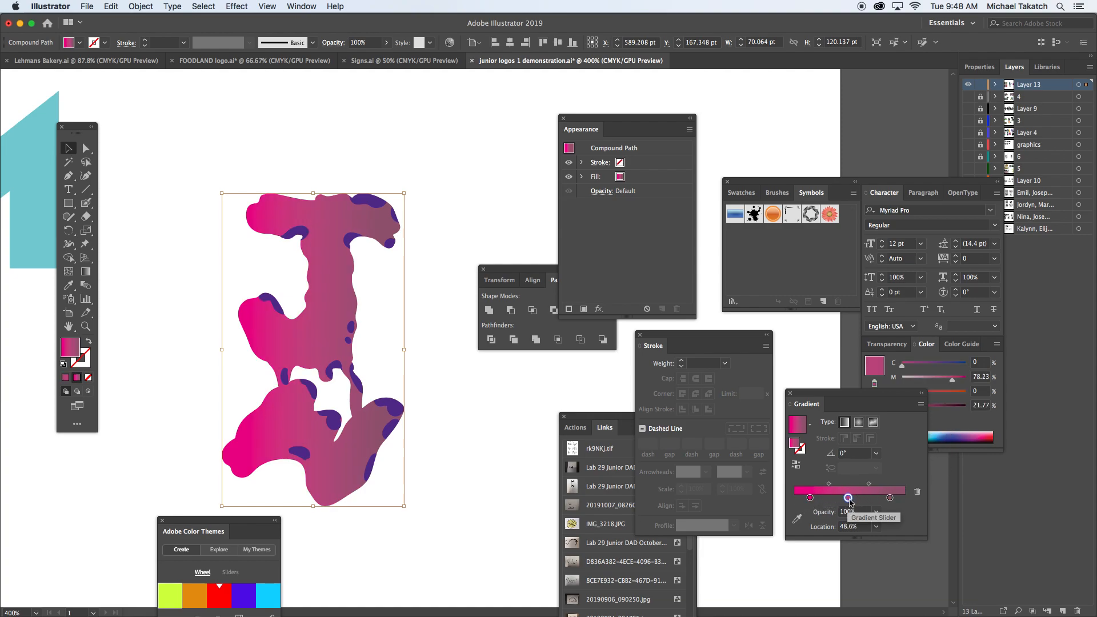
double_click(849, 498)
click(842, 464)
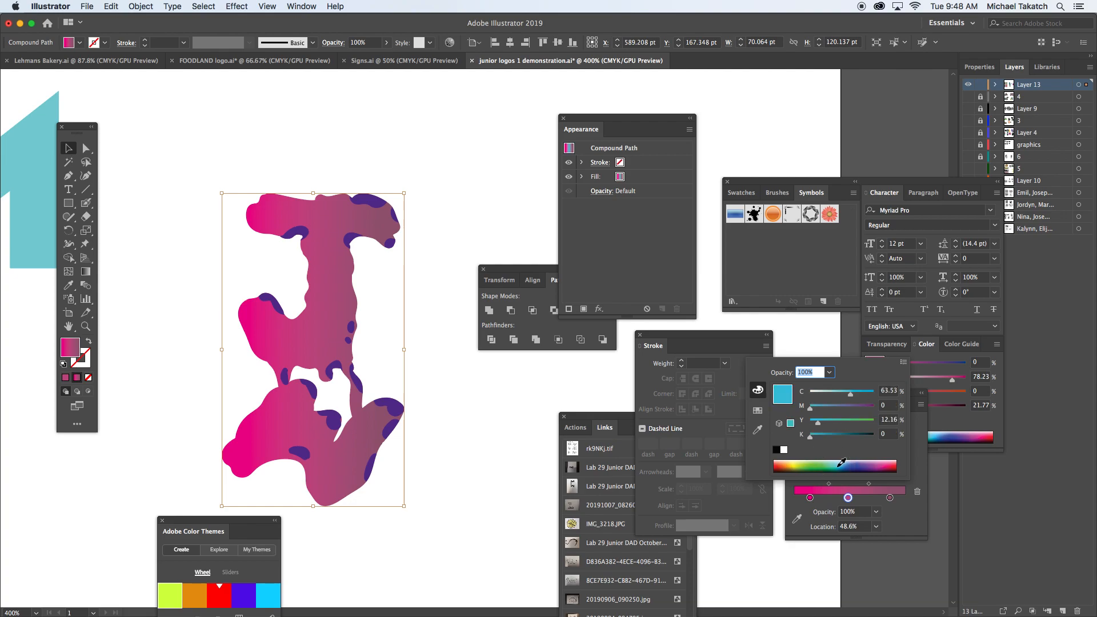
click(459, 413)
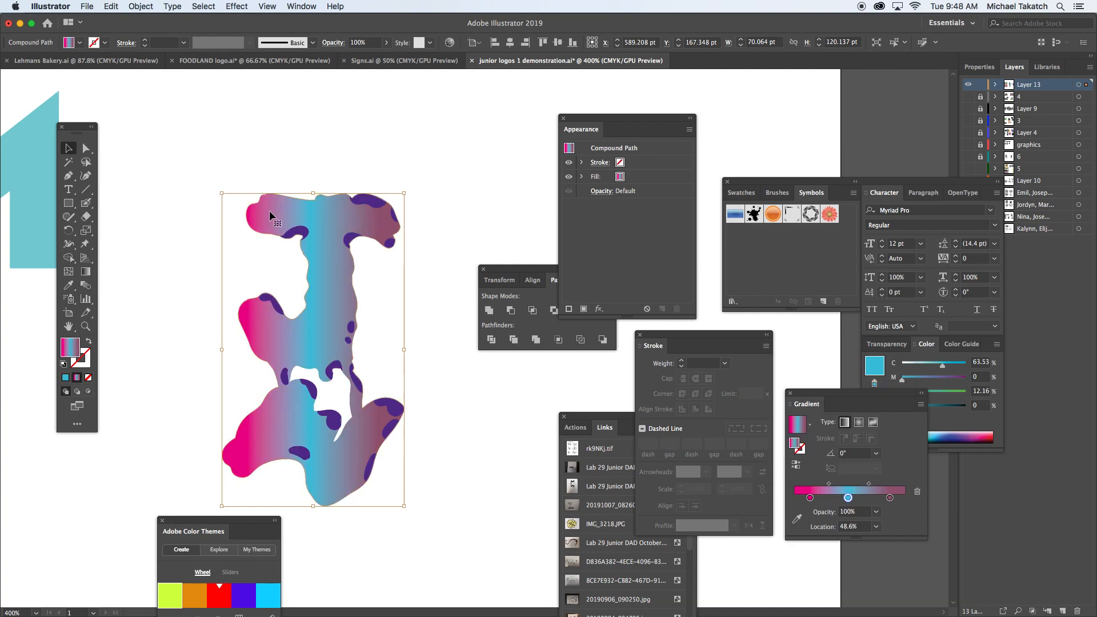
click(178, 170)
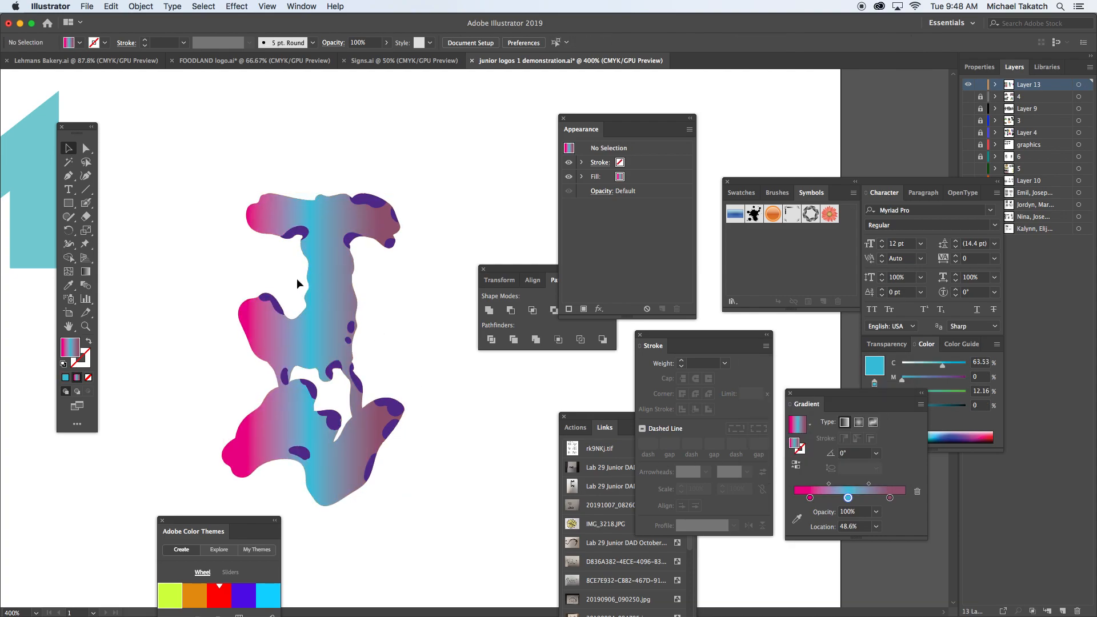
Step: Hide the panels and capture a screenshot of the whole finished letter at 600% zoom
key(Tab)
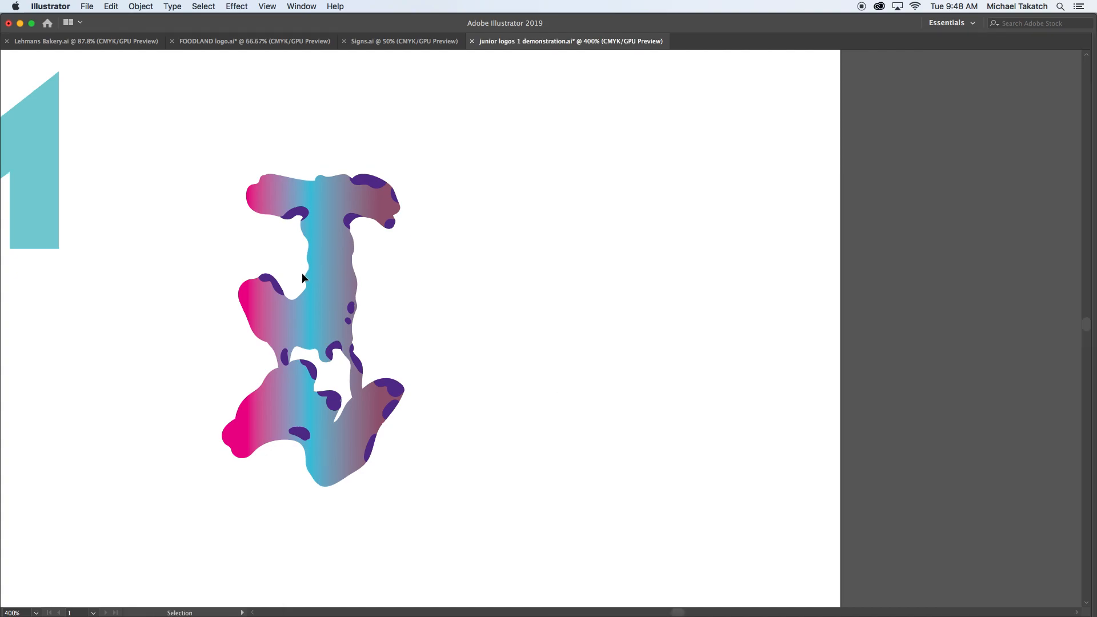
key(a)
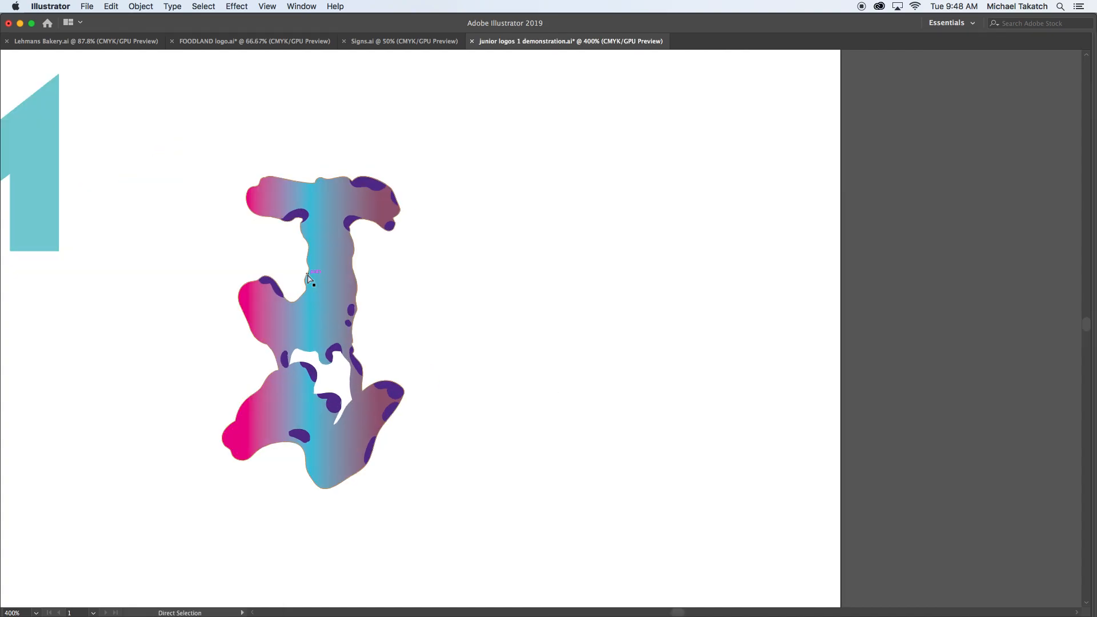
key(super+equal)
key(space)
drag(309, 248, 523, 262)
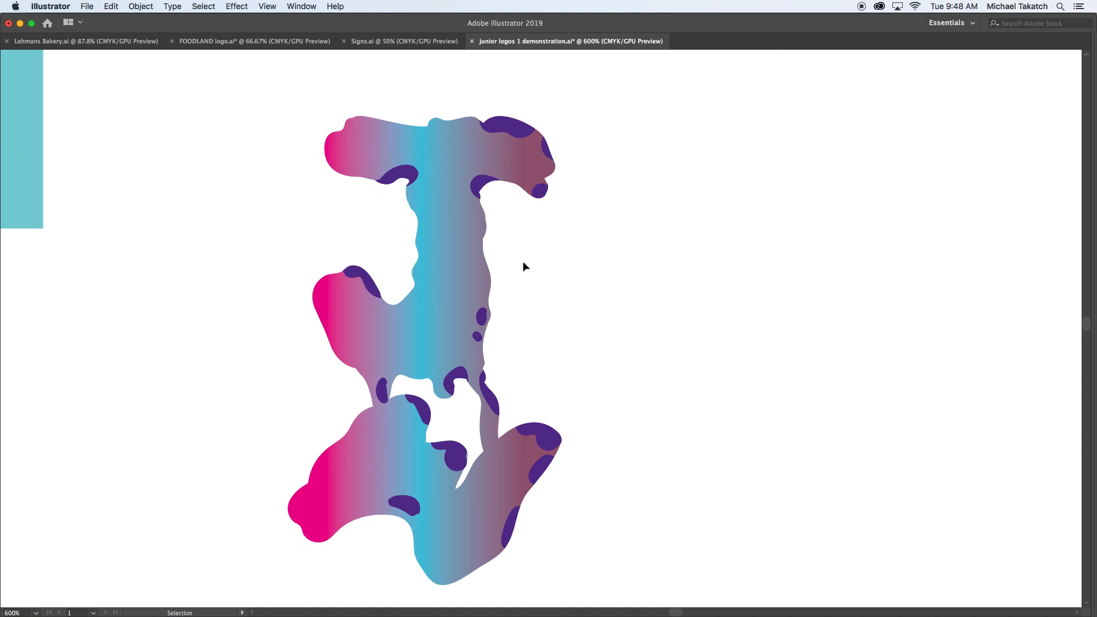
key(super+shift+4)
drag(243, 91, 603, 597)
Step: Switch to Finder and preview today's screenshot of the letter in the Desktop folder
key(super+Tab)
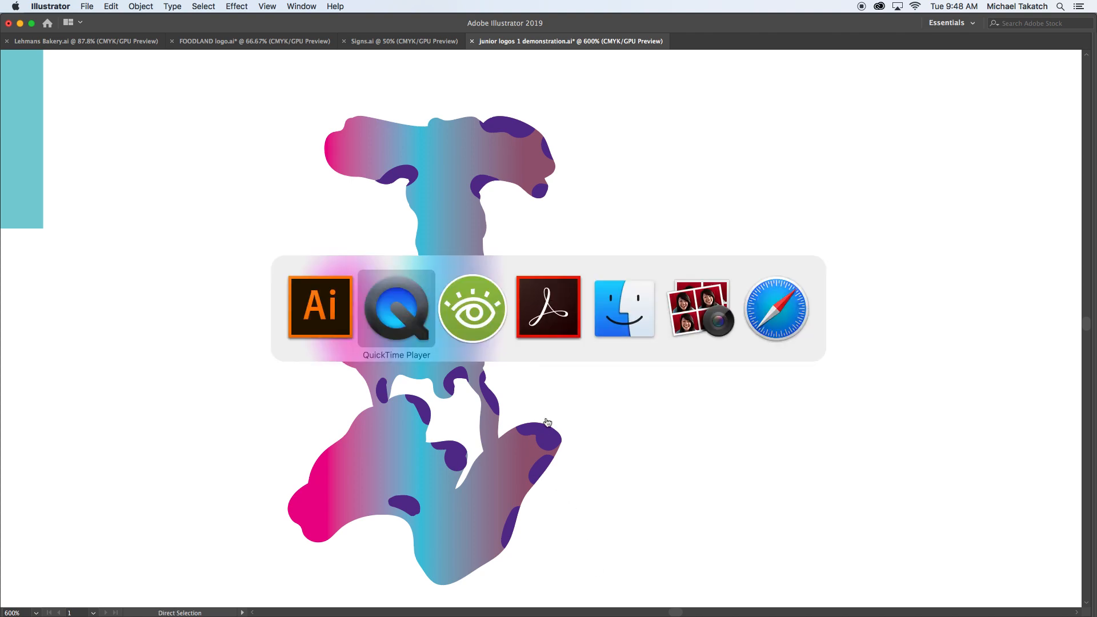
key(super+Tab)
key(super+Tab)
key(super+Tab)
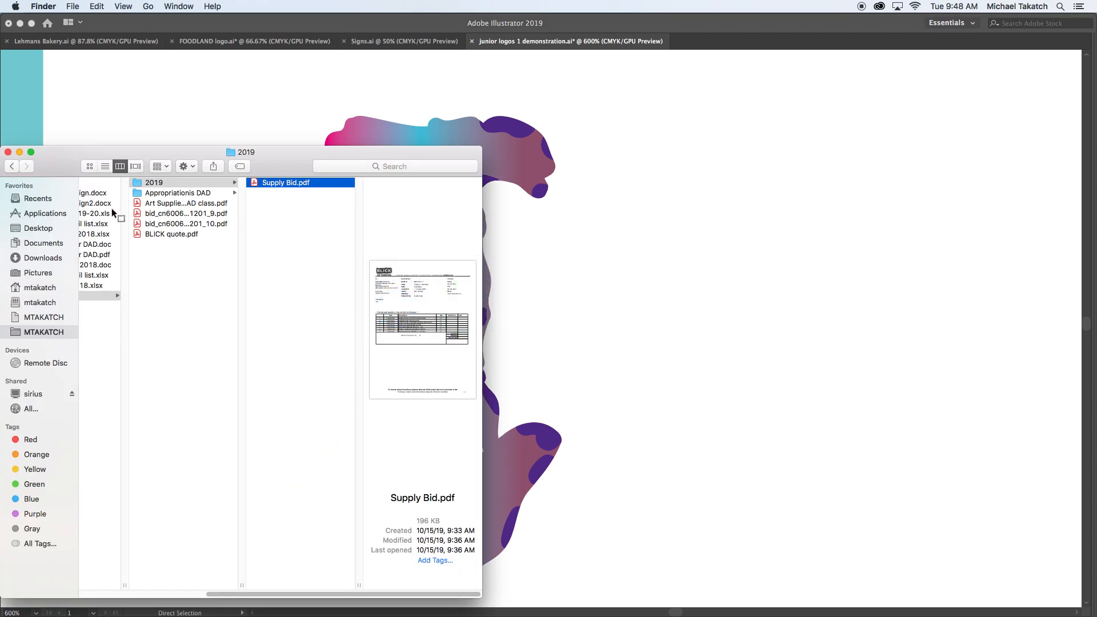
click(40, 228)
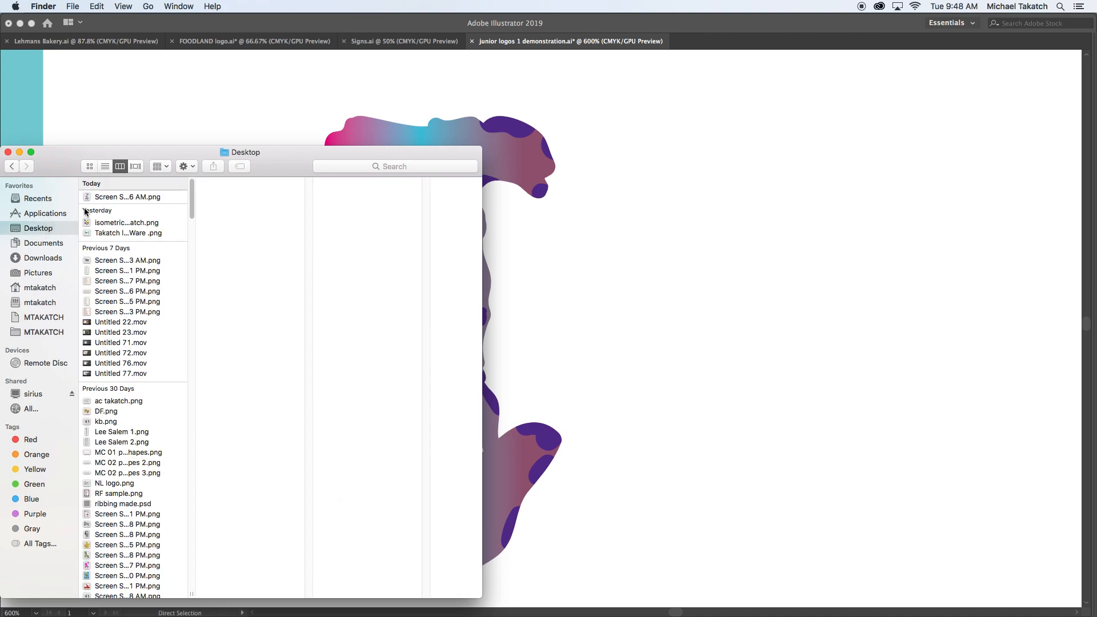
click(110, 196)
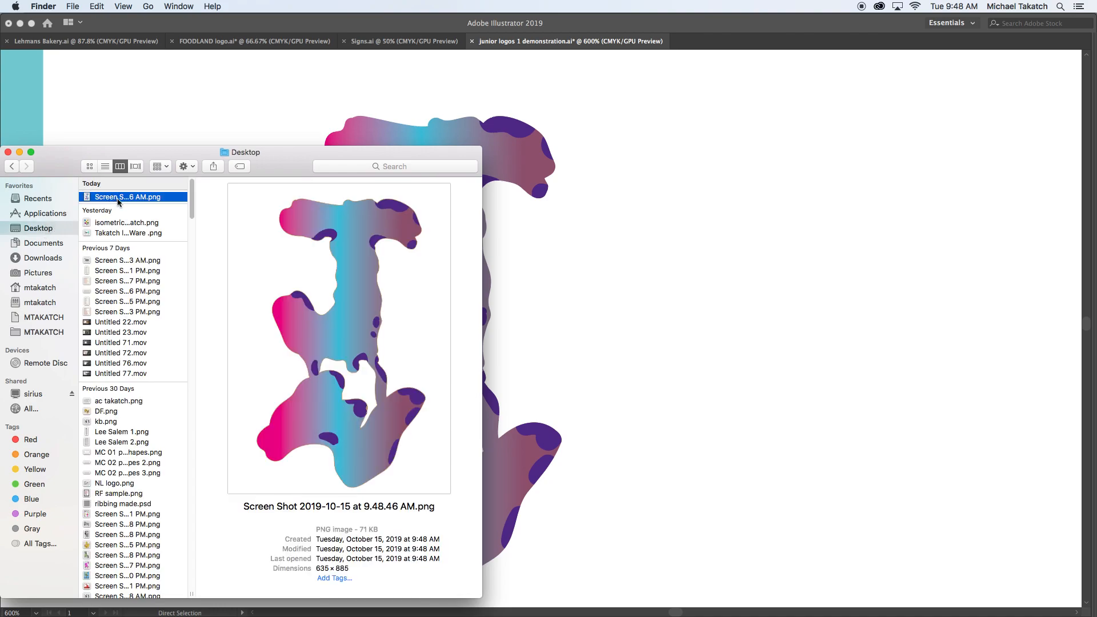